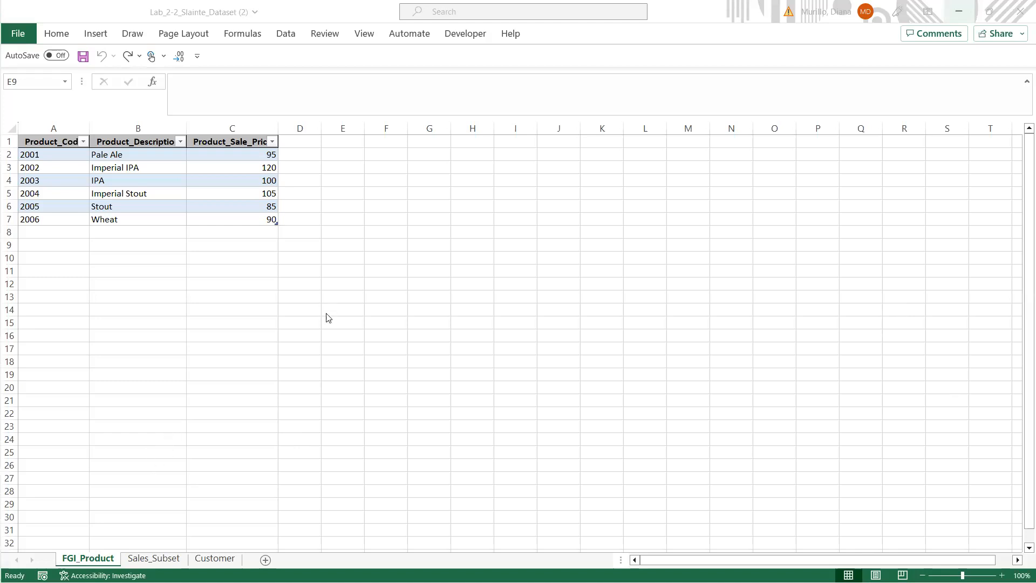
- Create a data model relationship from Sales_Subset to FGI_Product, using Product_Code as both the foreign and primary column
click(330, 193)
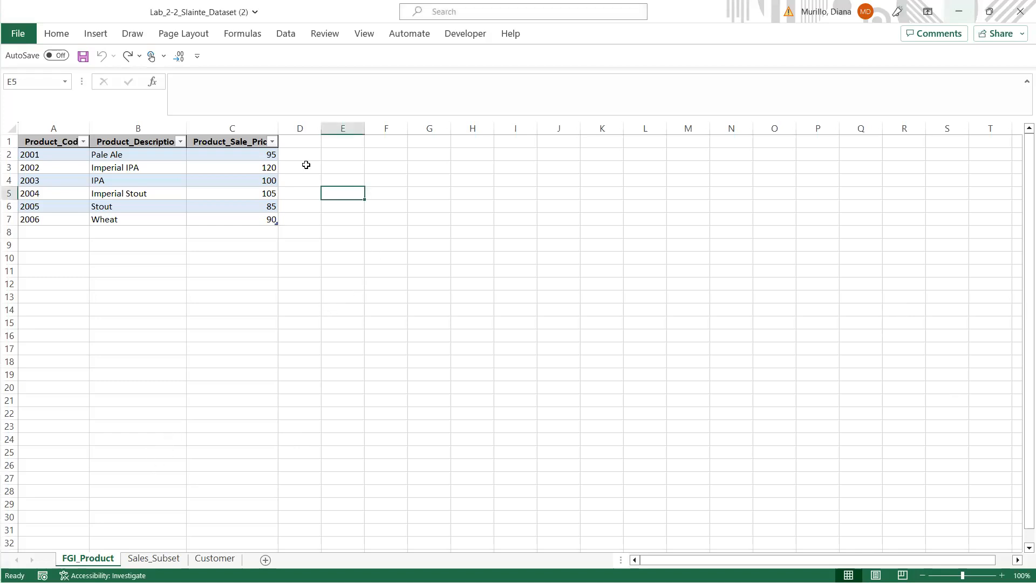
click(286, 32)
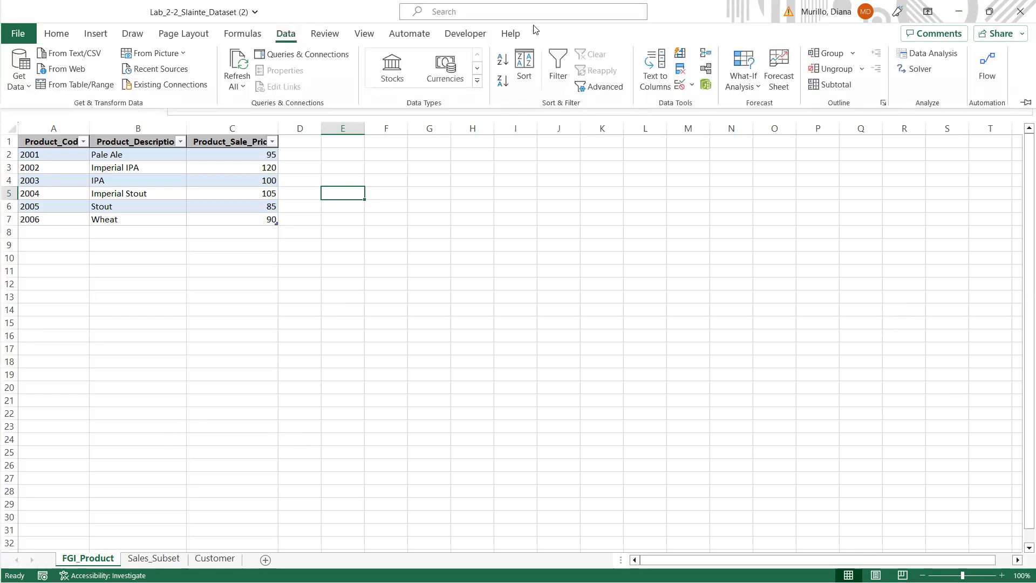
click(707, 68)
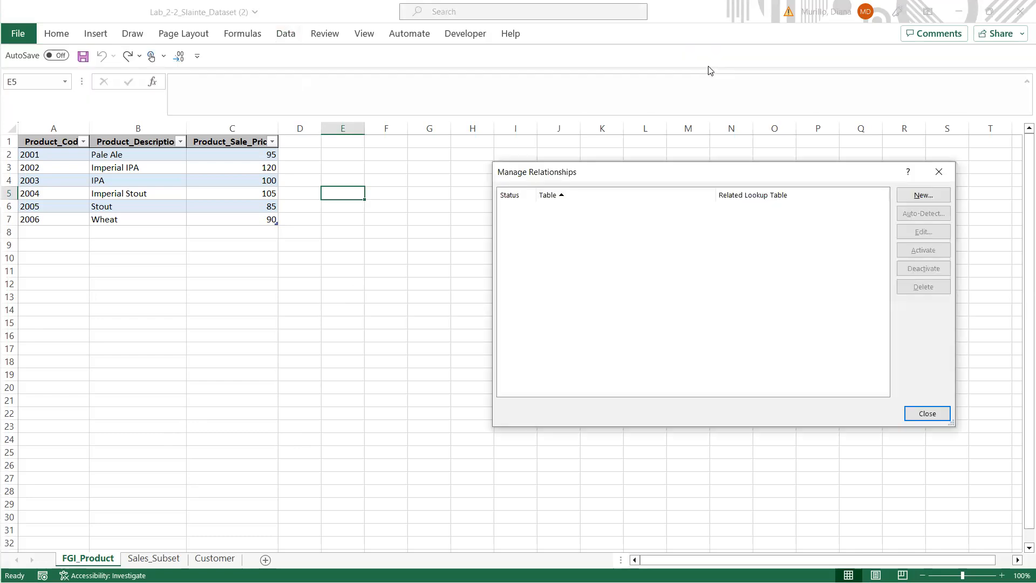
click(915, 197)
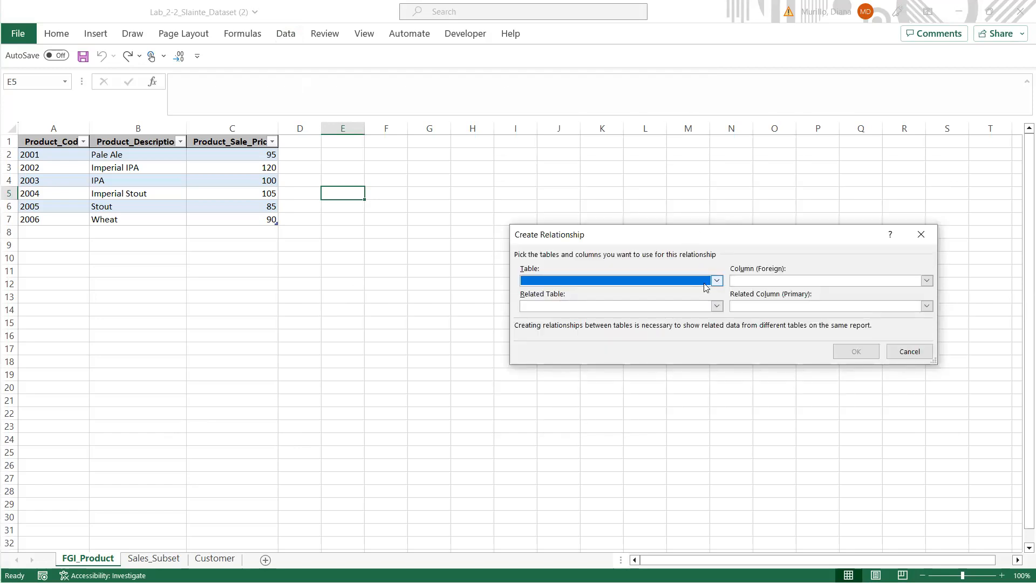
click(704, 282)
click(623, 319)
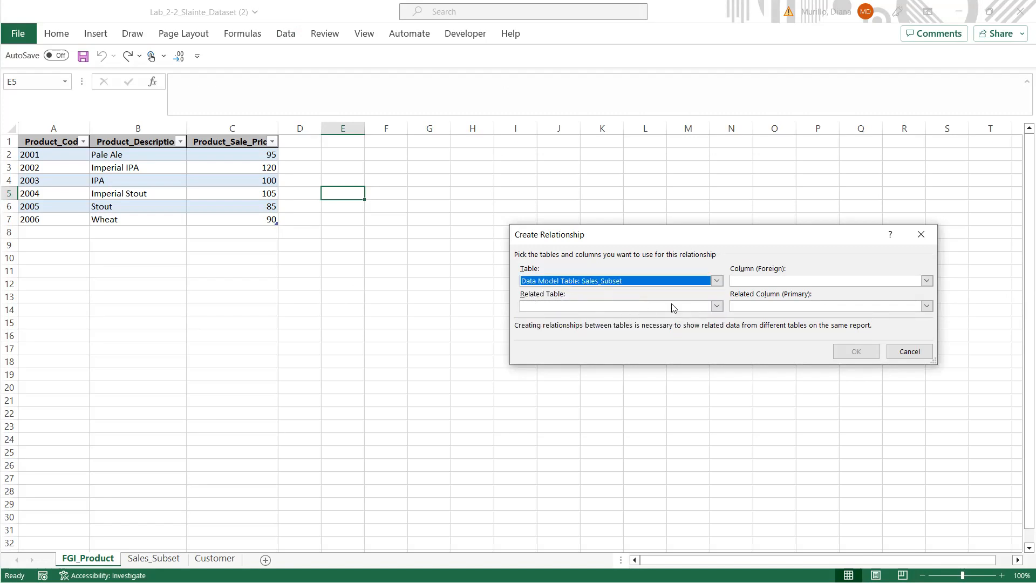
click(717, 307)
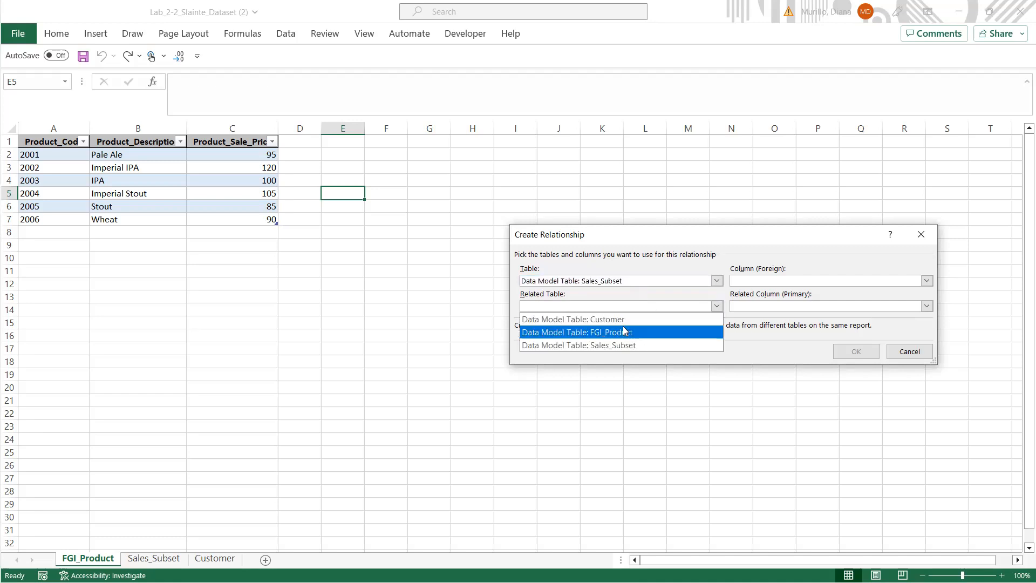
click(623, 330)
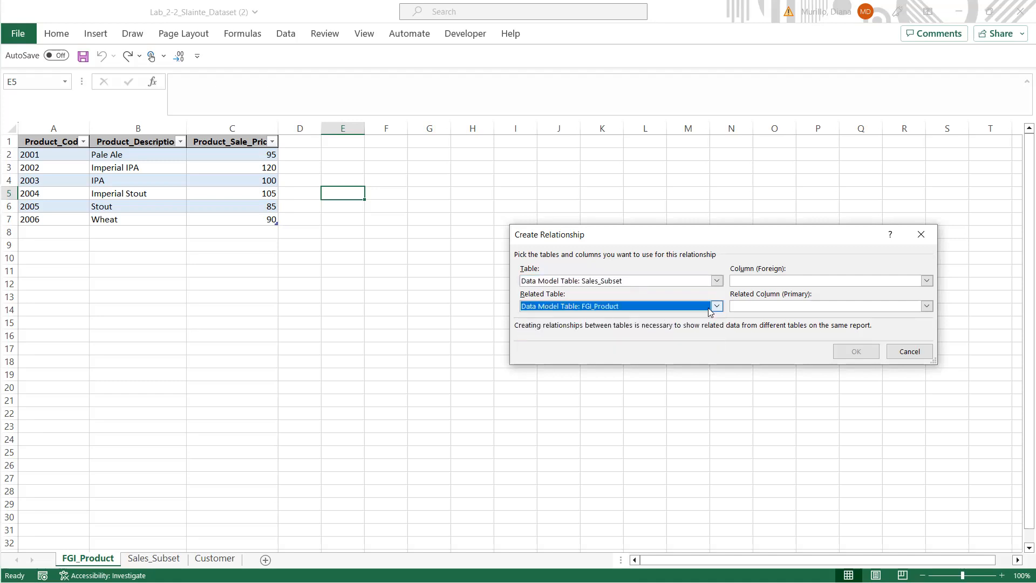
click(862, 281)
click(789, 308)
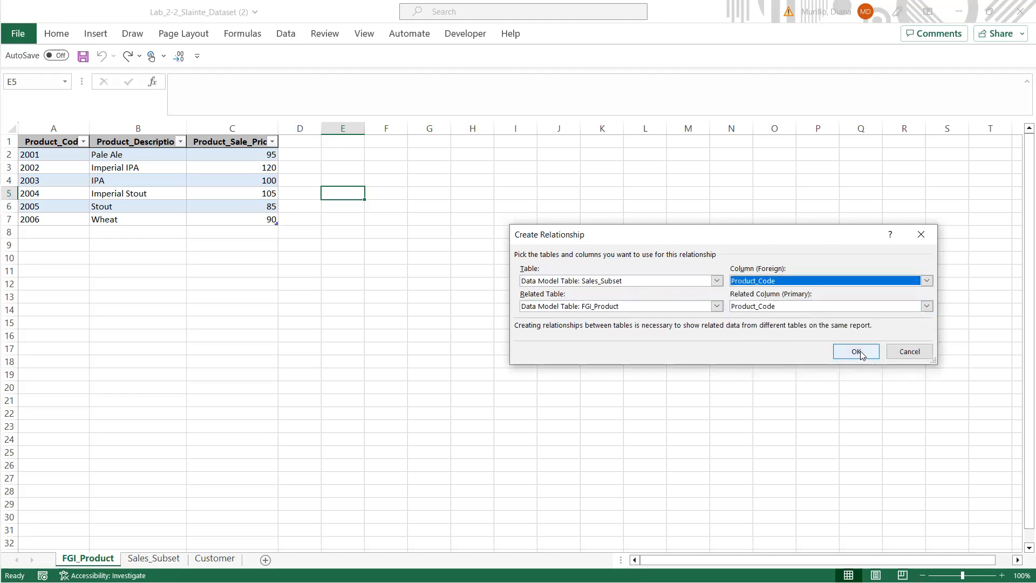
click(858, 352)
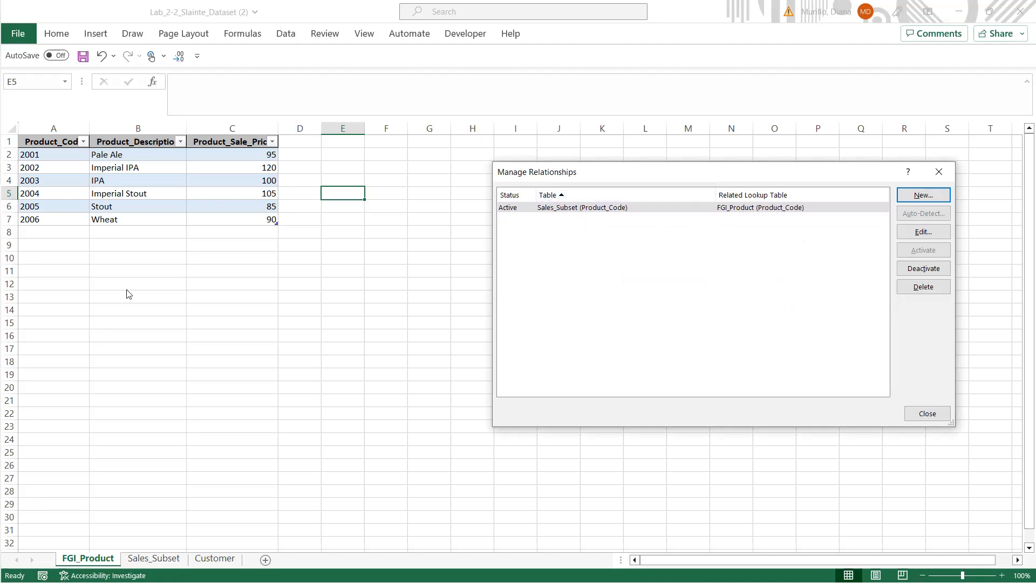
- Create a second relationship from Sales_Subset to Customer on Customer_ID, and finish managing relationships
click(924, 195)
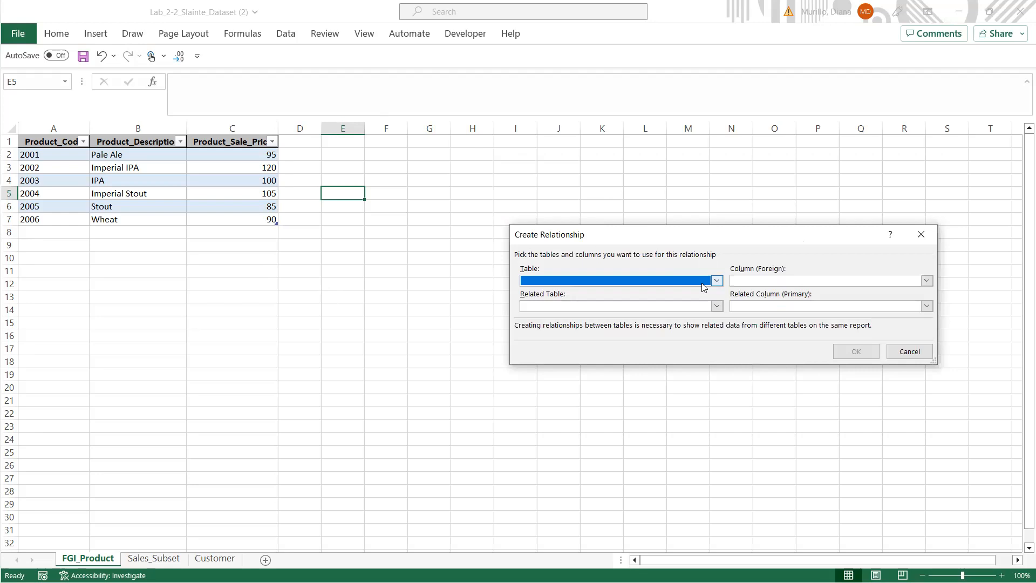
click(701, 283)
click(656, 313)
click(664, 315)
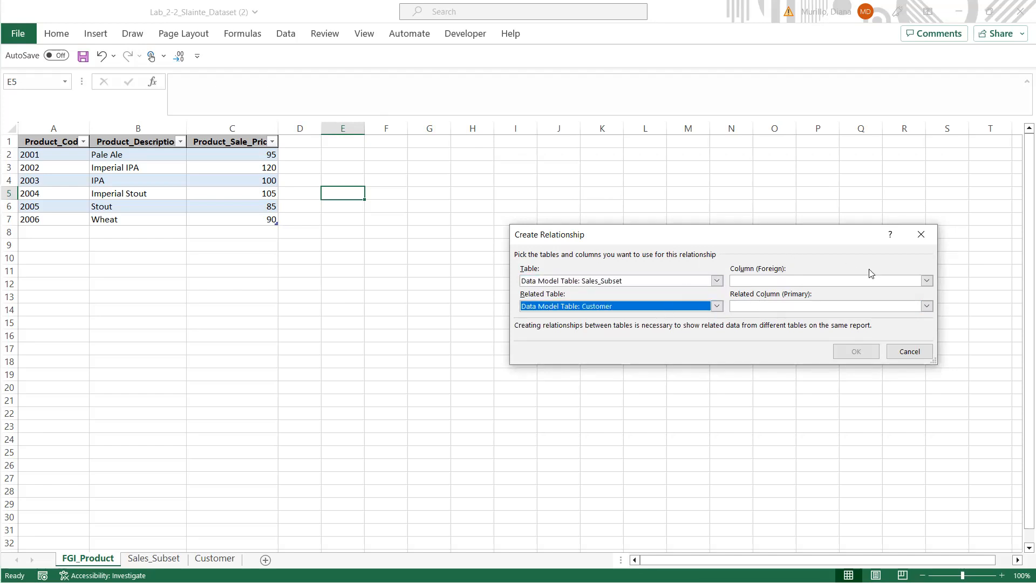
click(911, 283)
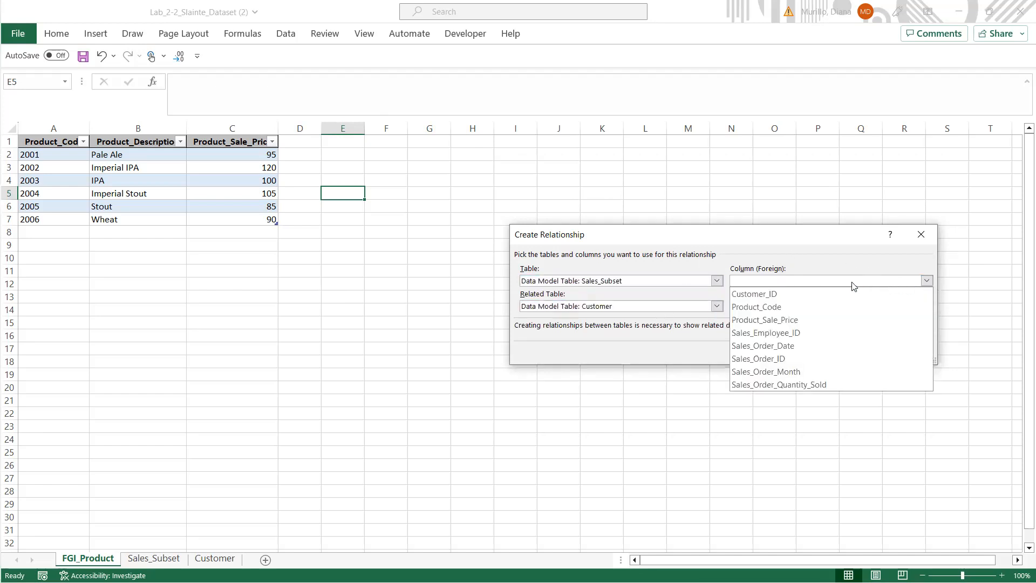
click(798, 294)
click(856, 352)
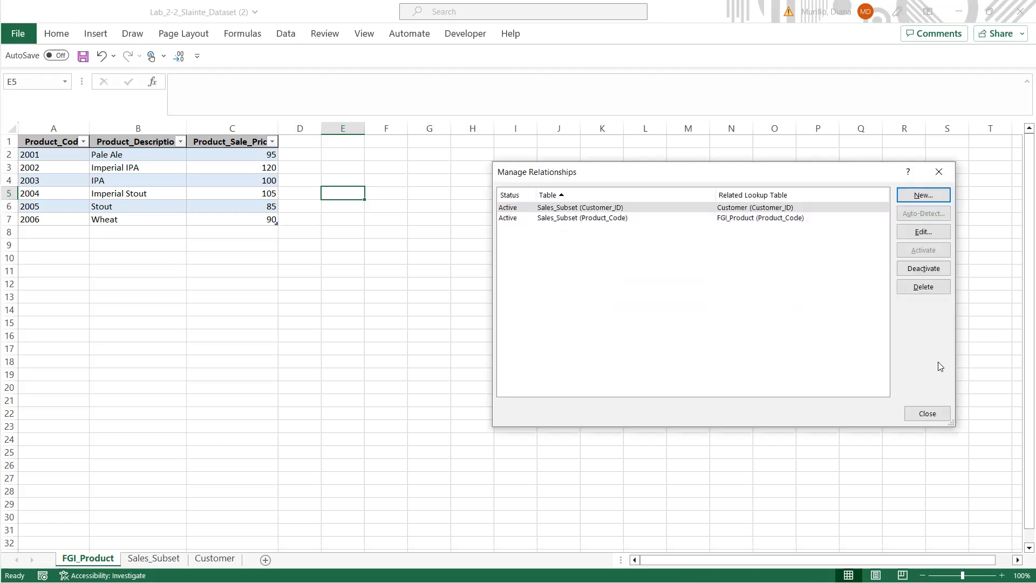
click(927, 413)
click(739, 335)
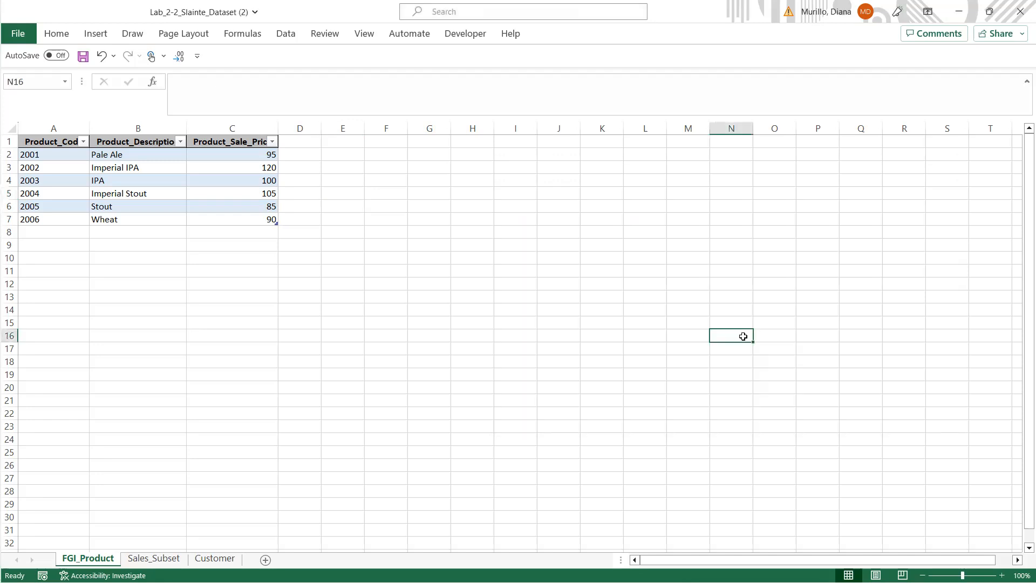
- Save the workbook as Lab_2-2_Slainte_Dataset (2) in the ACCT 5120 Data Analysis folder, replacing the existing file
click(21, 33)
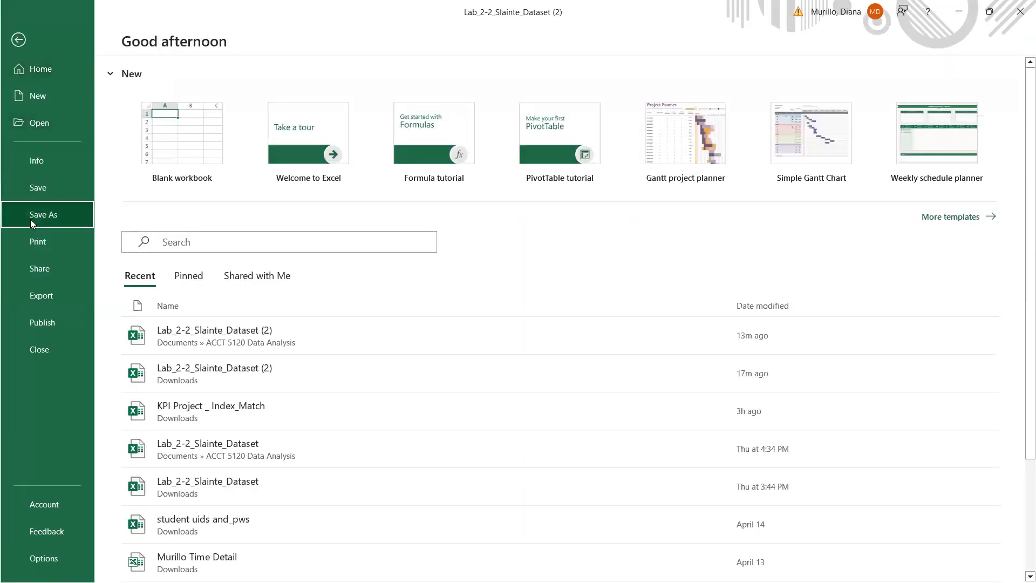
click(48, 214)
click(196, 313)
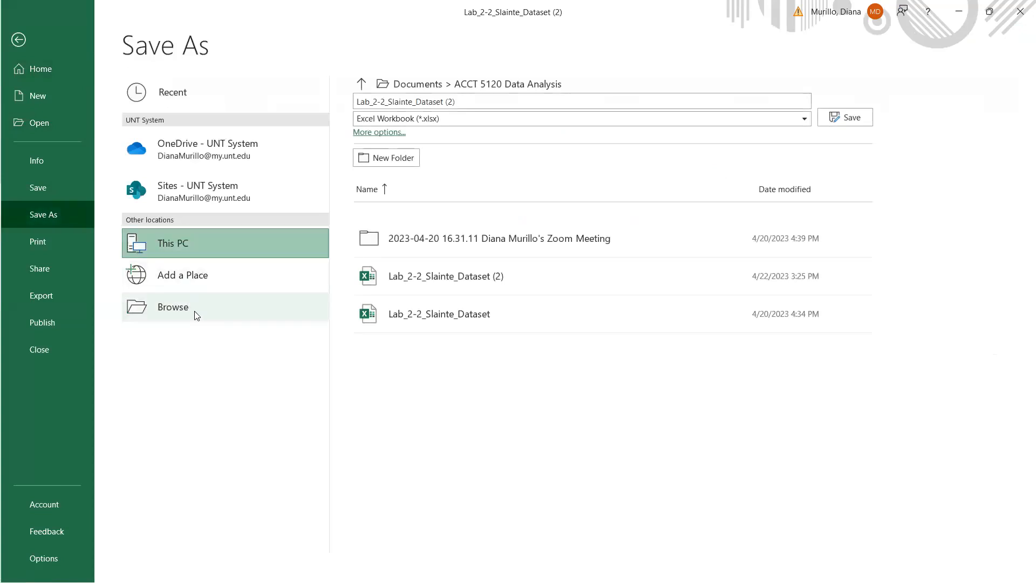
scroll(81, 180, up, 5)
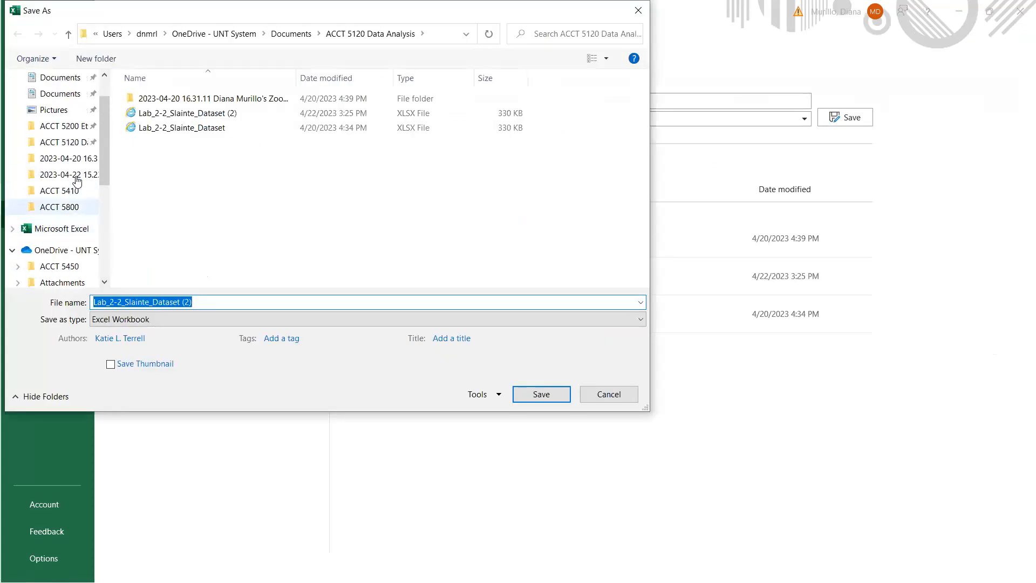
scroll(80, 180, up, 2)
click(65, 187)
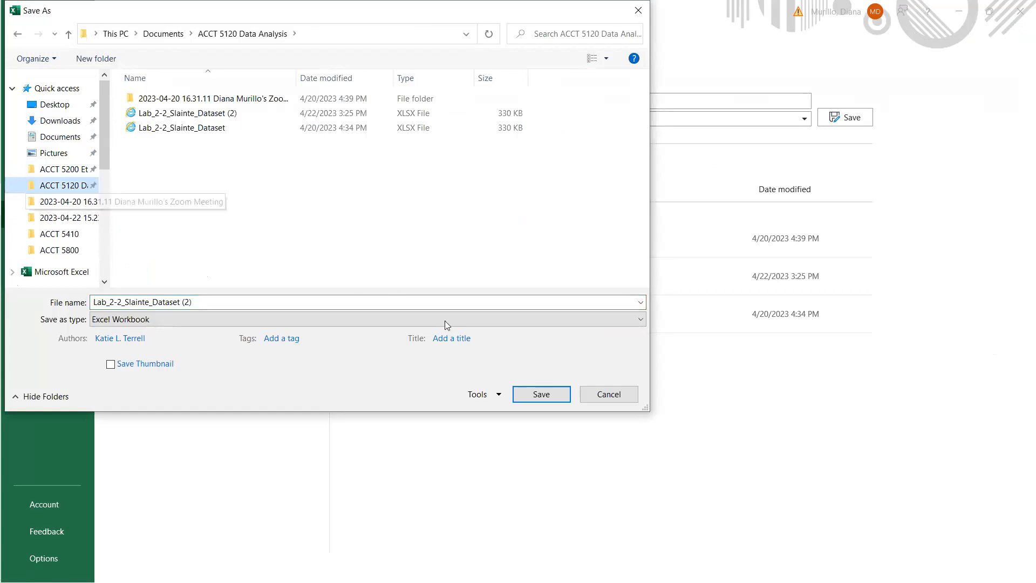
click(539, 394)
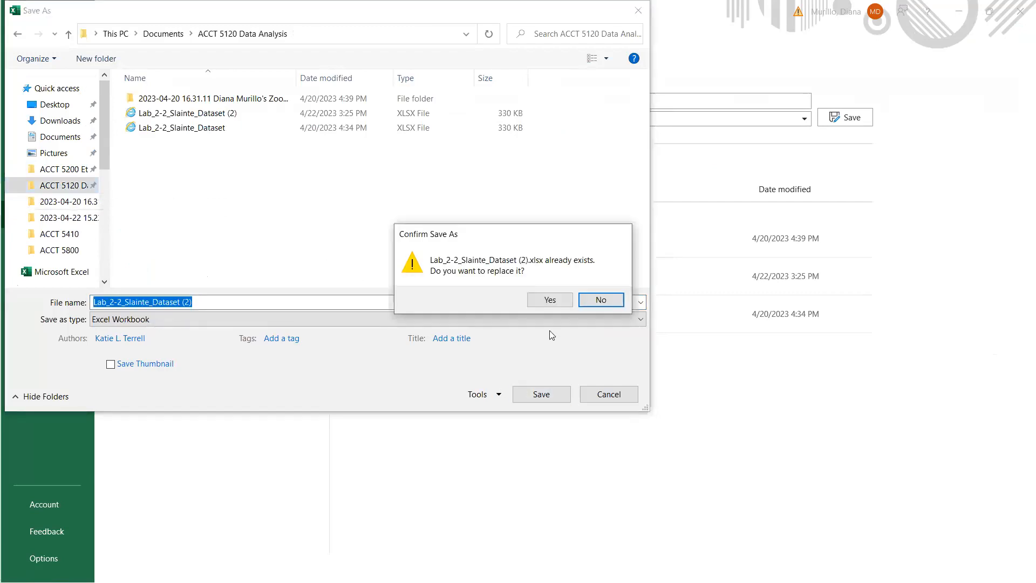
click(540, 300)
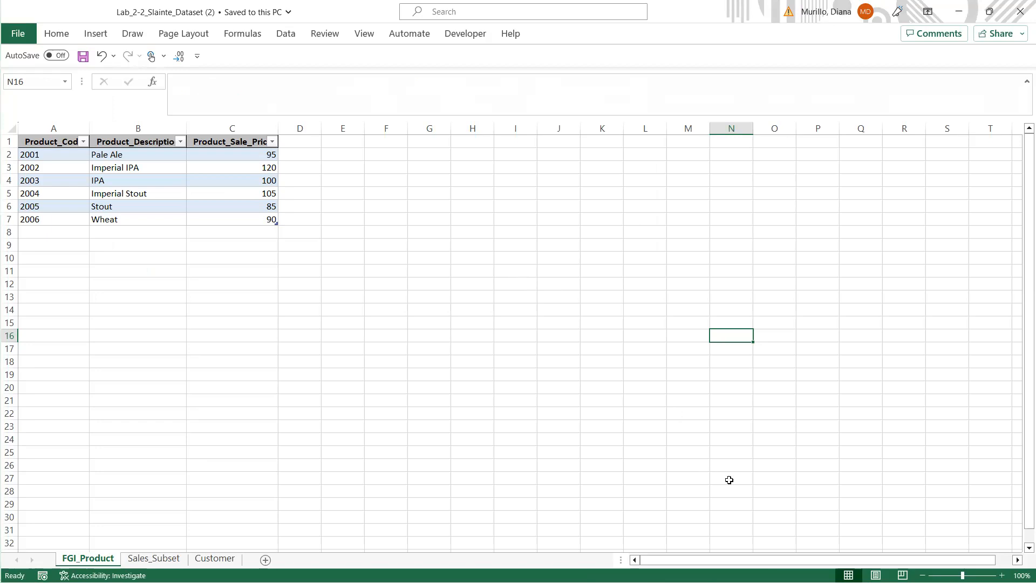
click(767, 397)
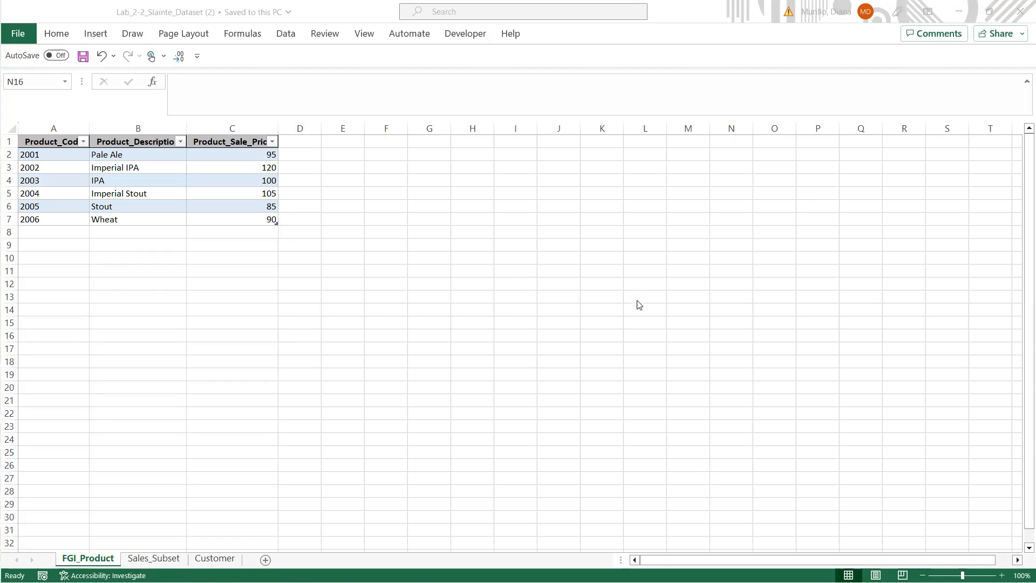
click(605, 298)
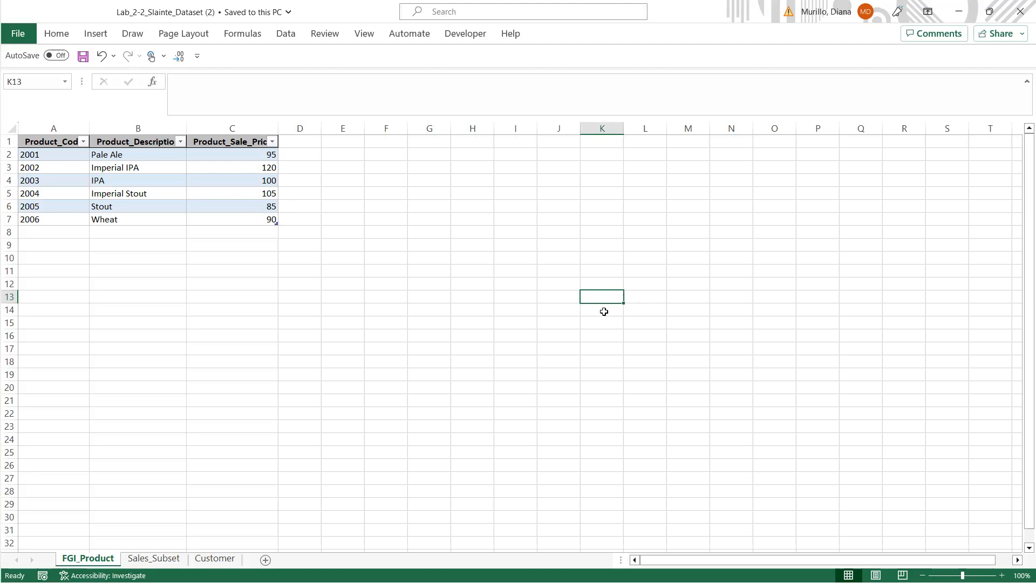
click(422, 320)
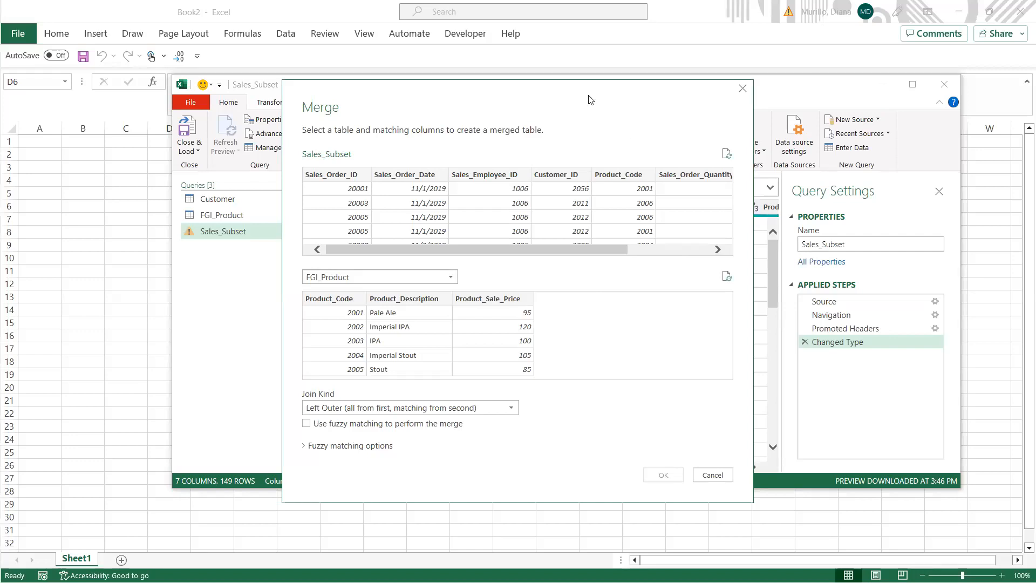
- Merge the Sales_Subset query with the Customer table, matching the Customer_ID columns with a Left Outer join
drag(534, 97, 605, 92)
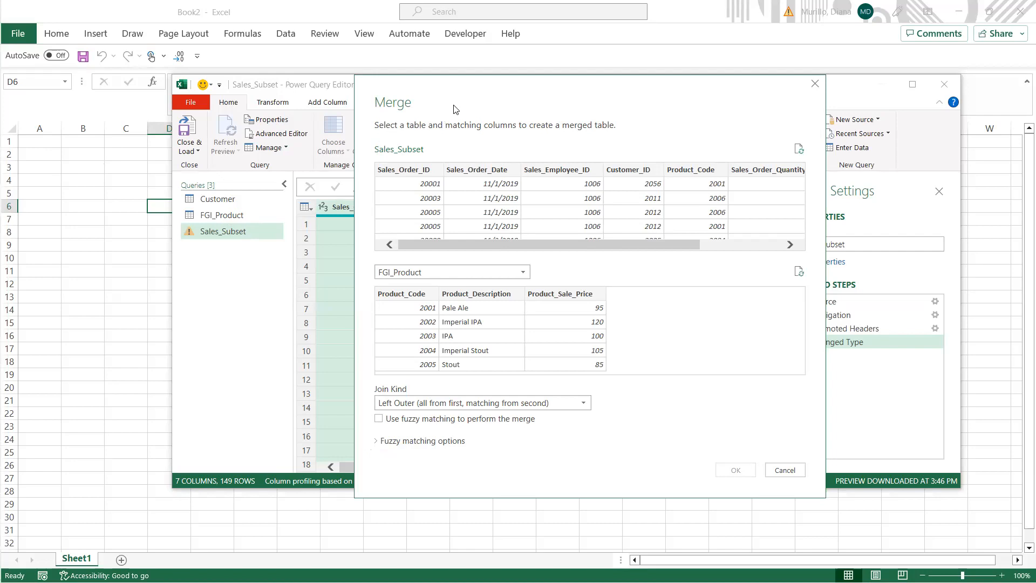
drag(453, 109, 454, 146)
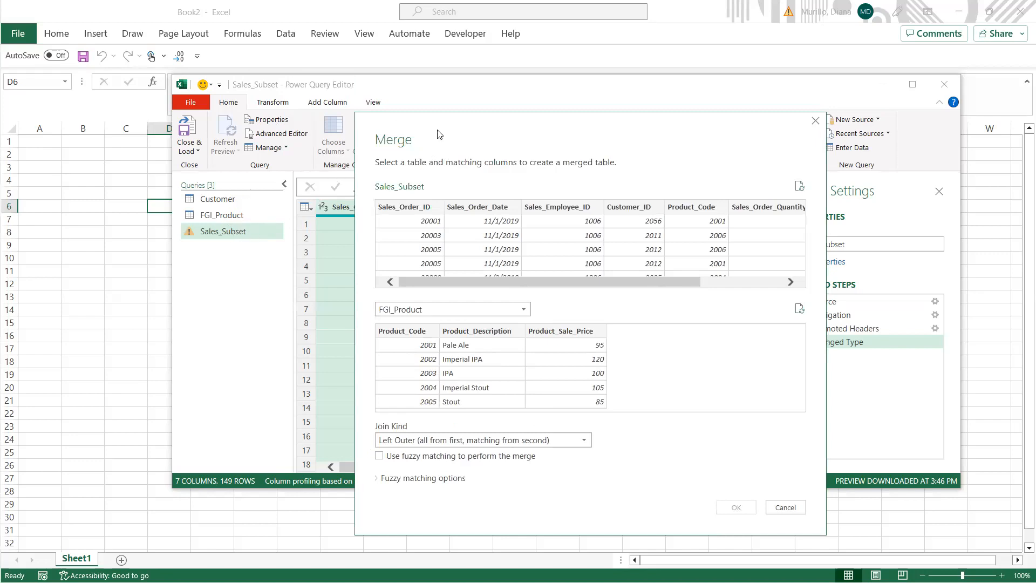
drag(509, 161, 532, 209)
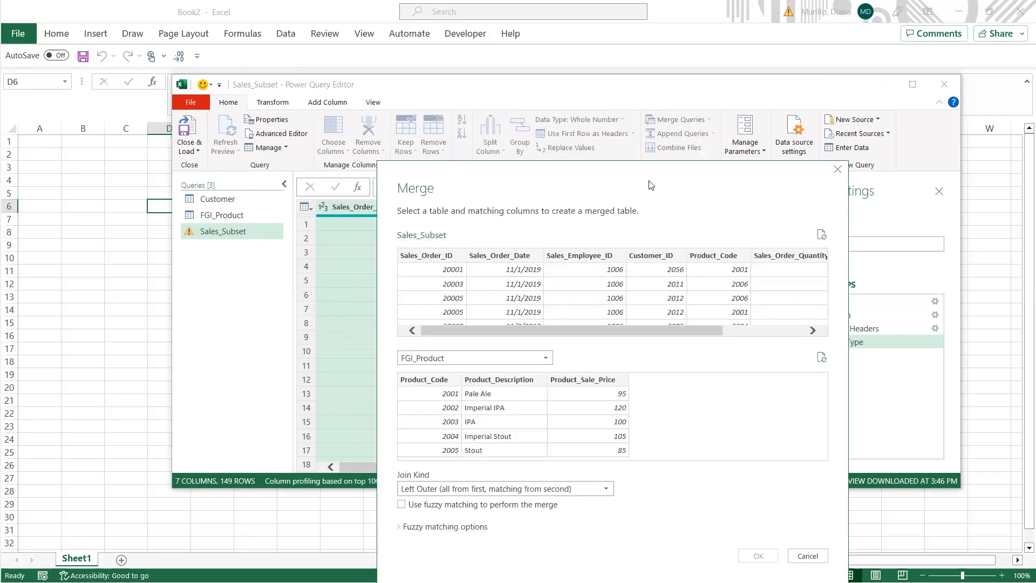
drag(649, 185, 625, 24)
click(475, 198)
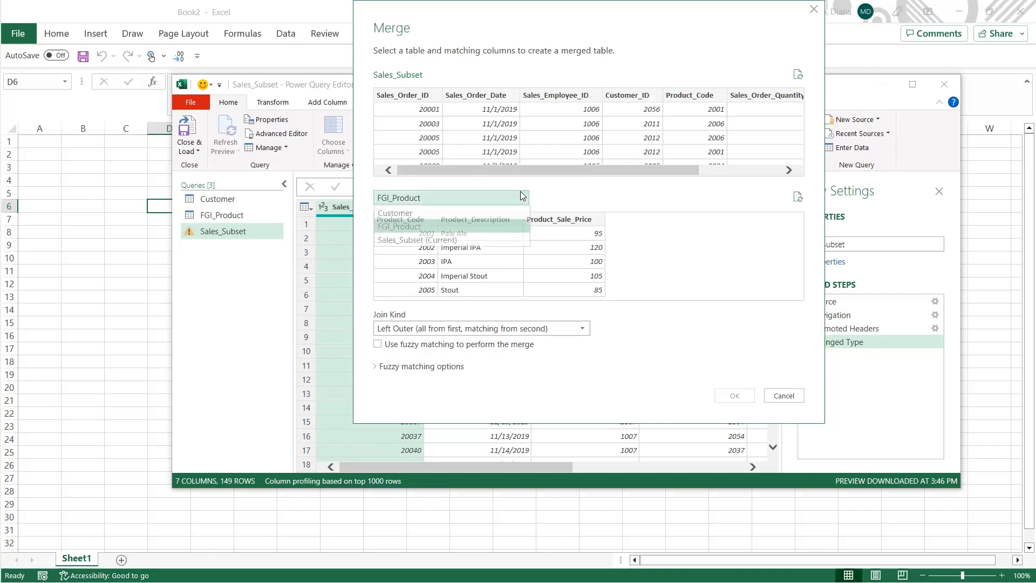
click(451, 212)
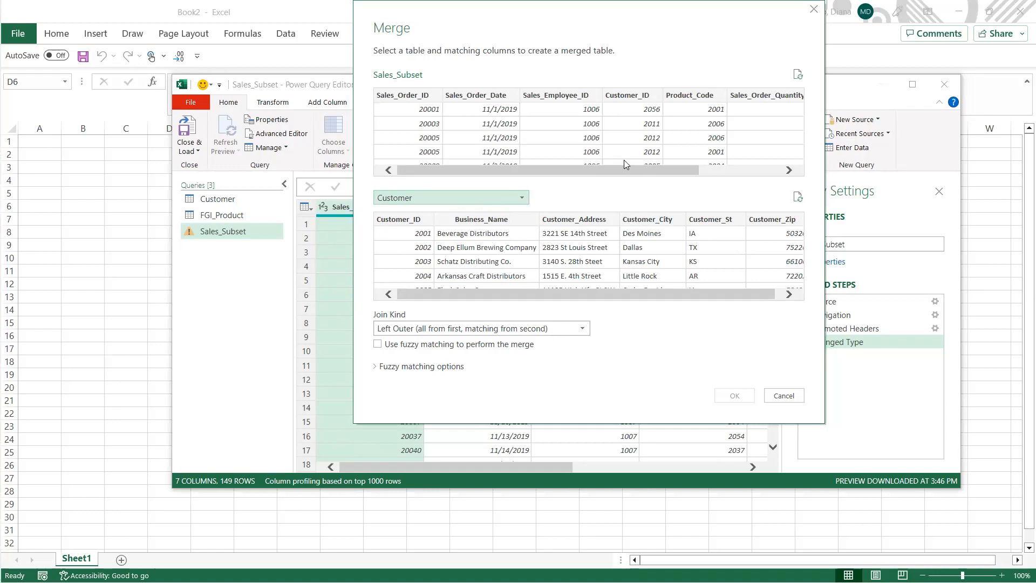
click(636, 95)
click(420, 220)
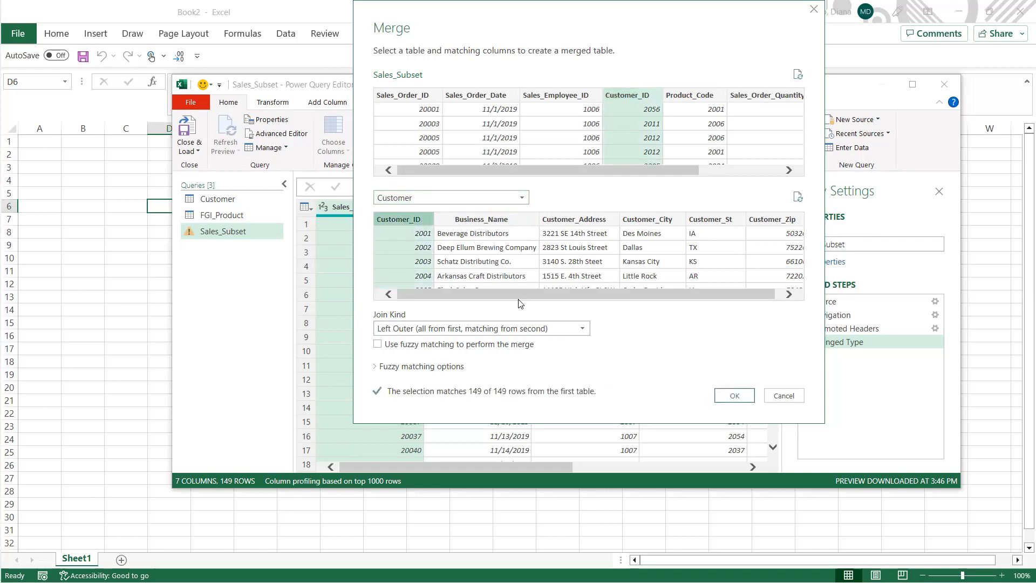
click(579, 328)
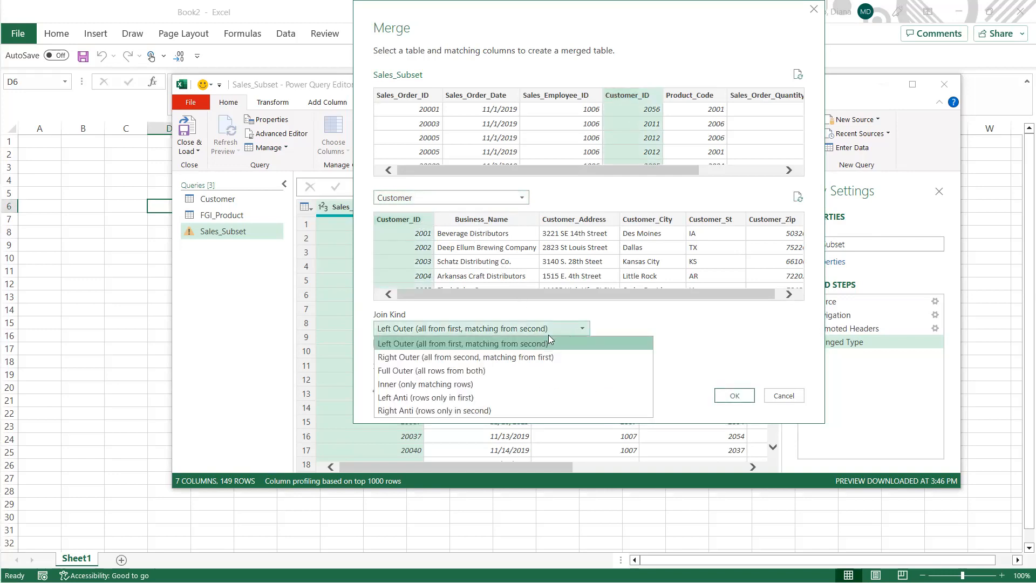
click(480, 344)
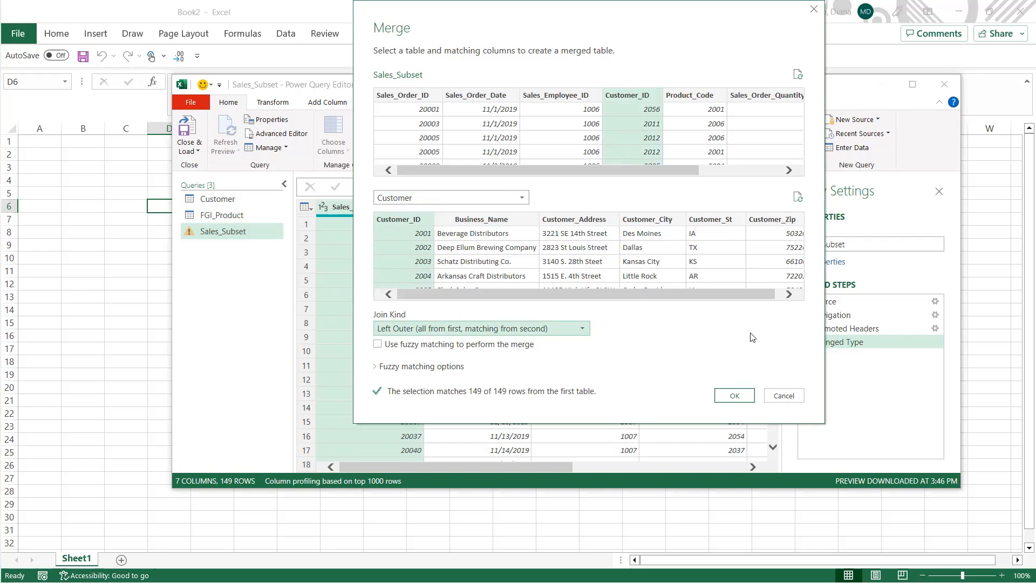
click(738, 394)
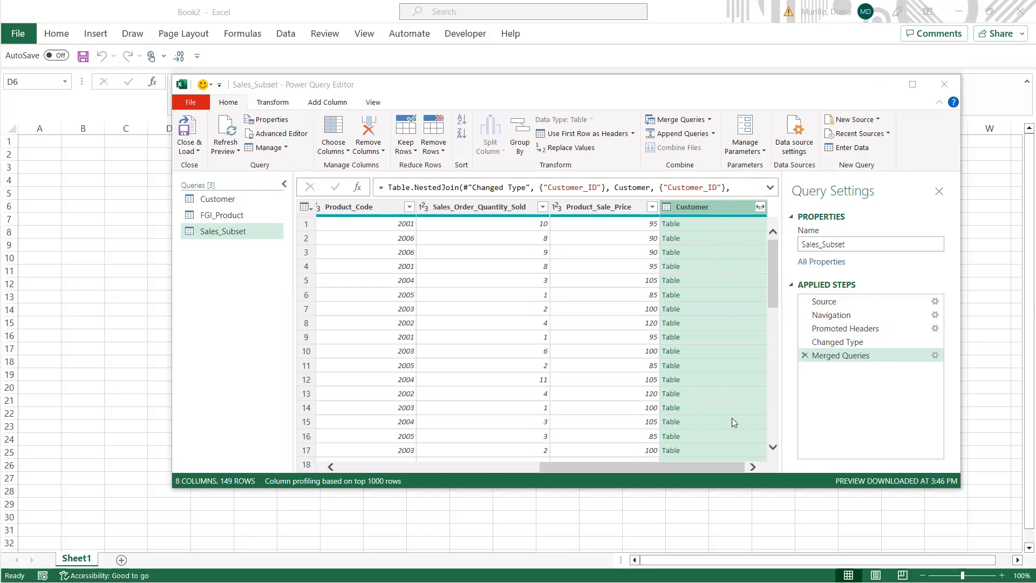
- Expand the merged Customer column into all of its columns, using the original column name as prefix
click(760, 207)
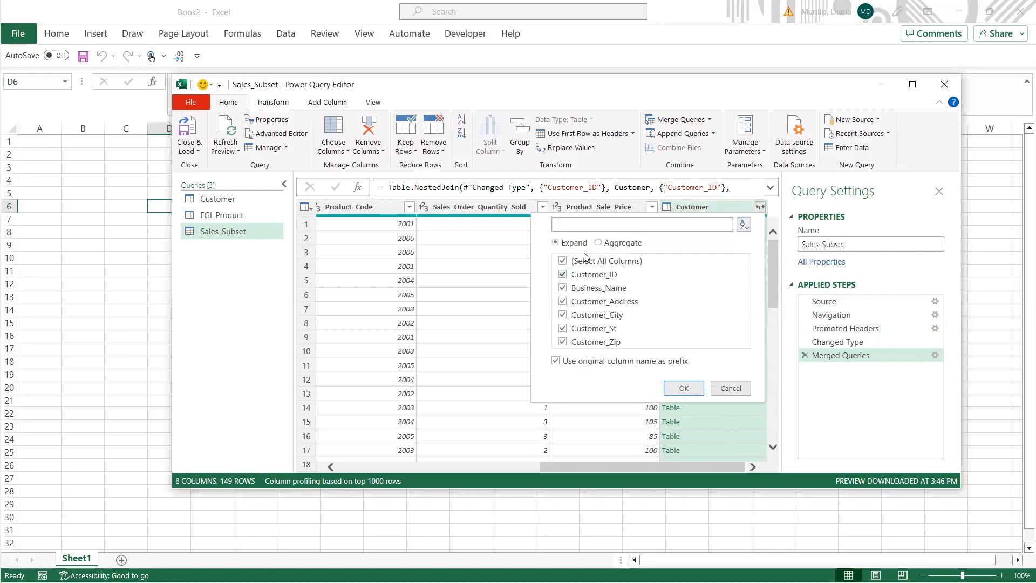
click(556, 243)
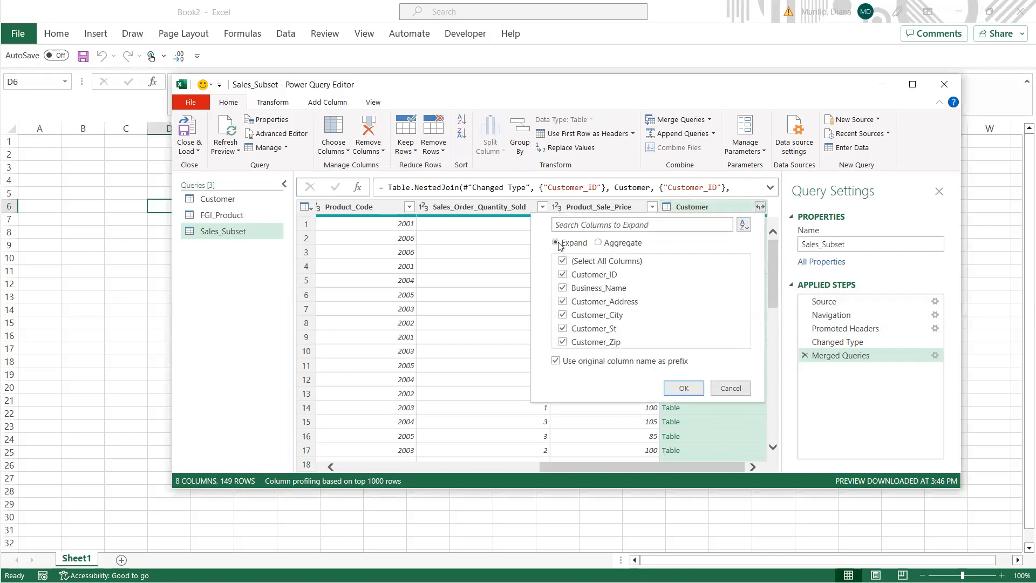
click(677, 388)
drag(562, 465, 656, 455)
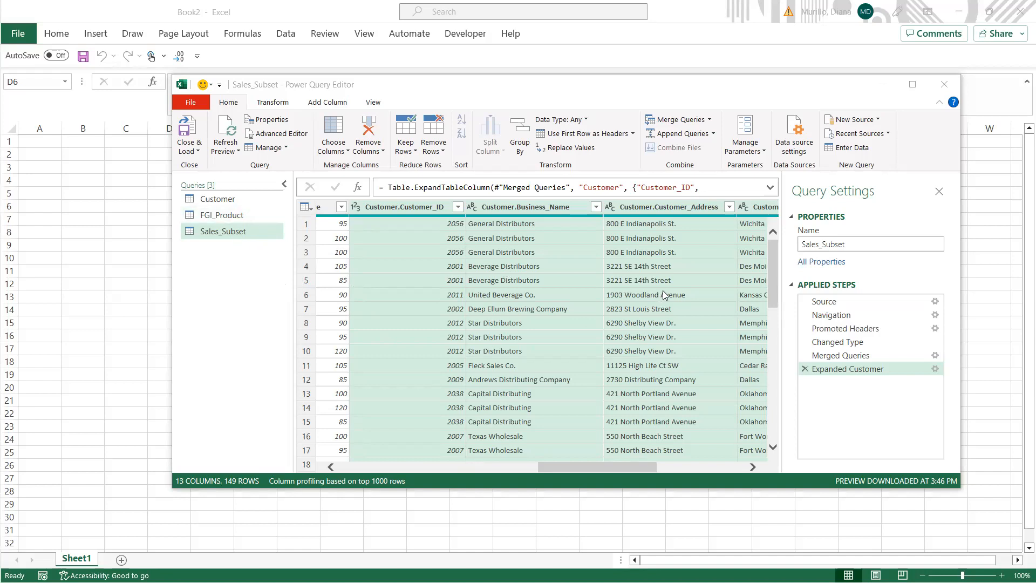
- Merge the Sales_Subset query with the FGI_Product table, matching the Product_Code columns with a Left Outer join
click(238, 237)
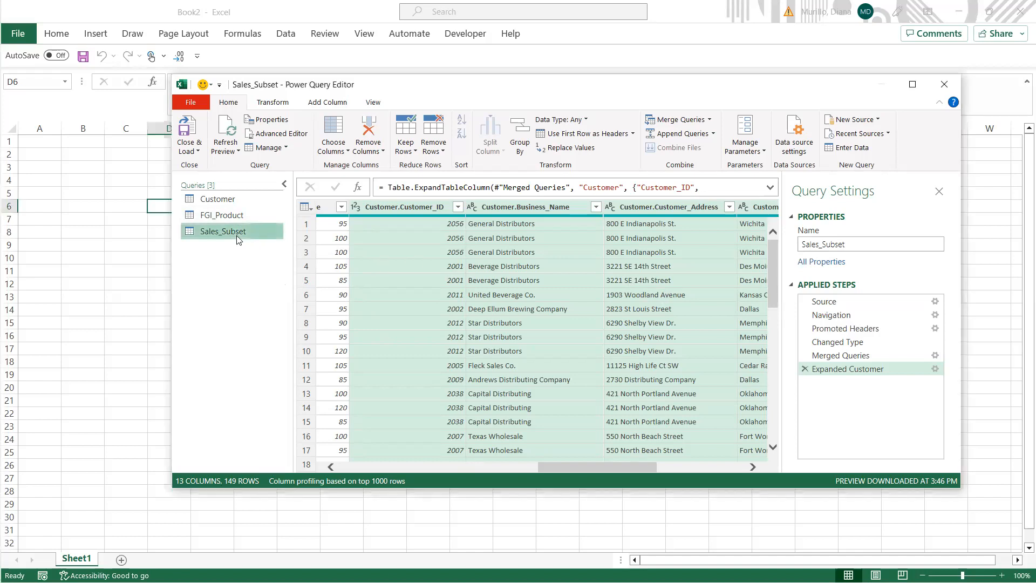
click(709, 120)
click(647, 134)
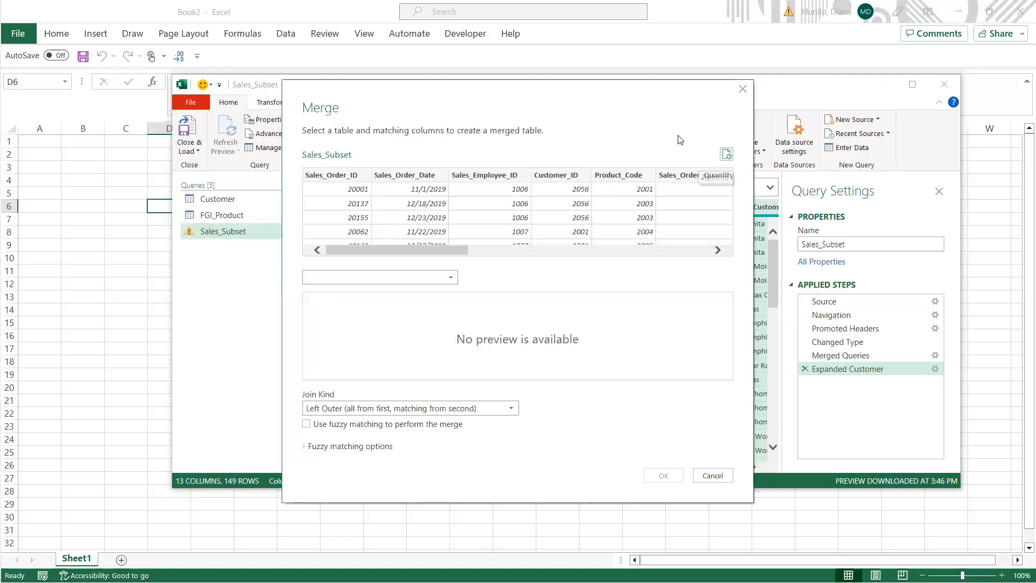
click(423, 276)
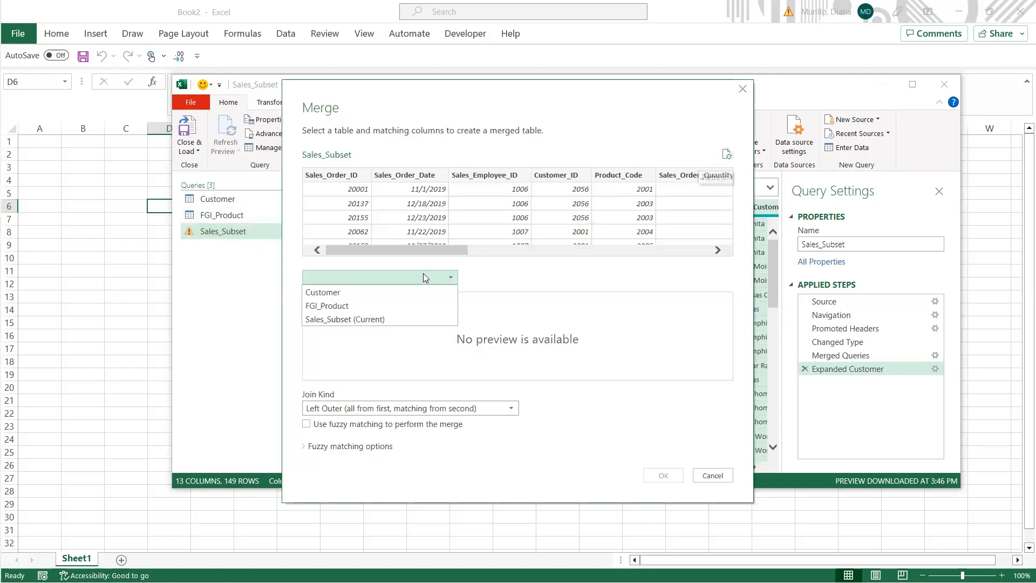
click(354, 307)
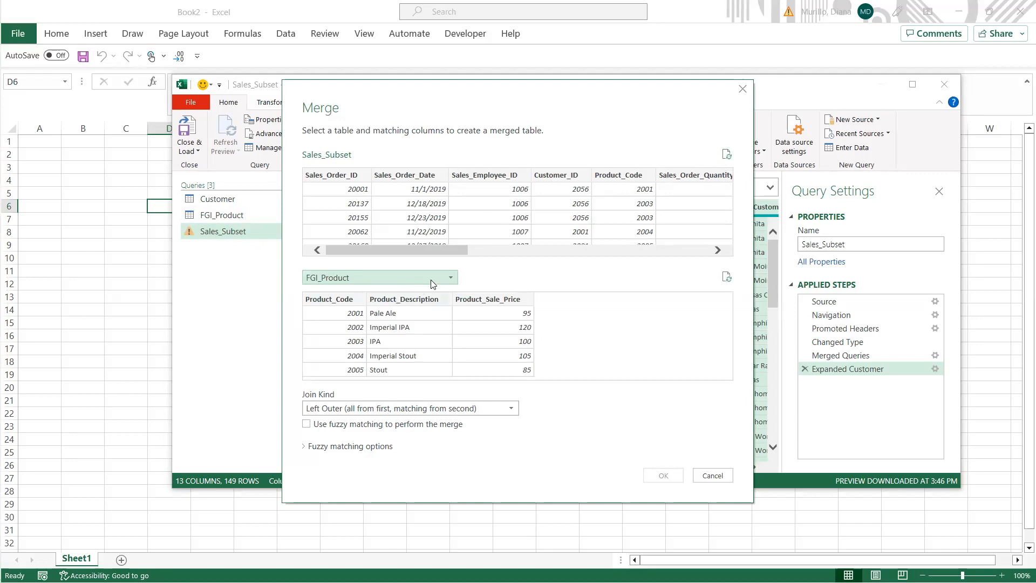
click(617, 173)
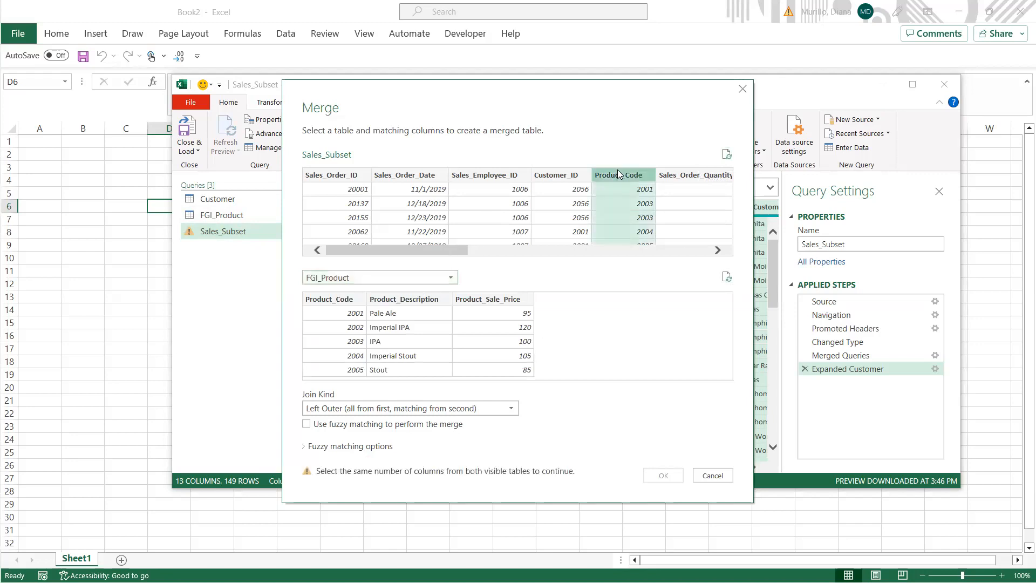
click(343, 298)
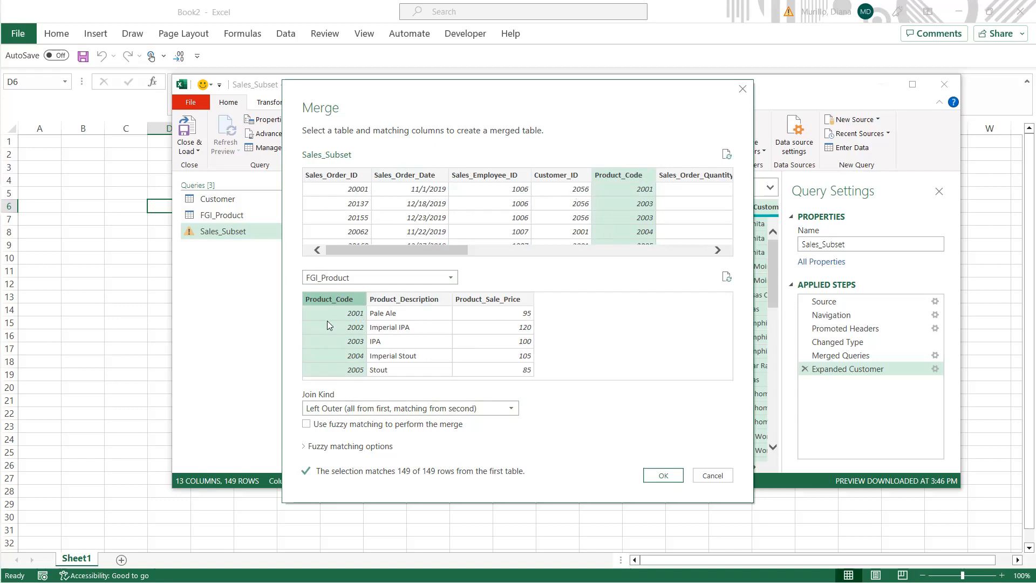
click(675, 473)
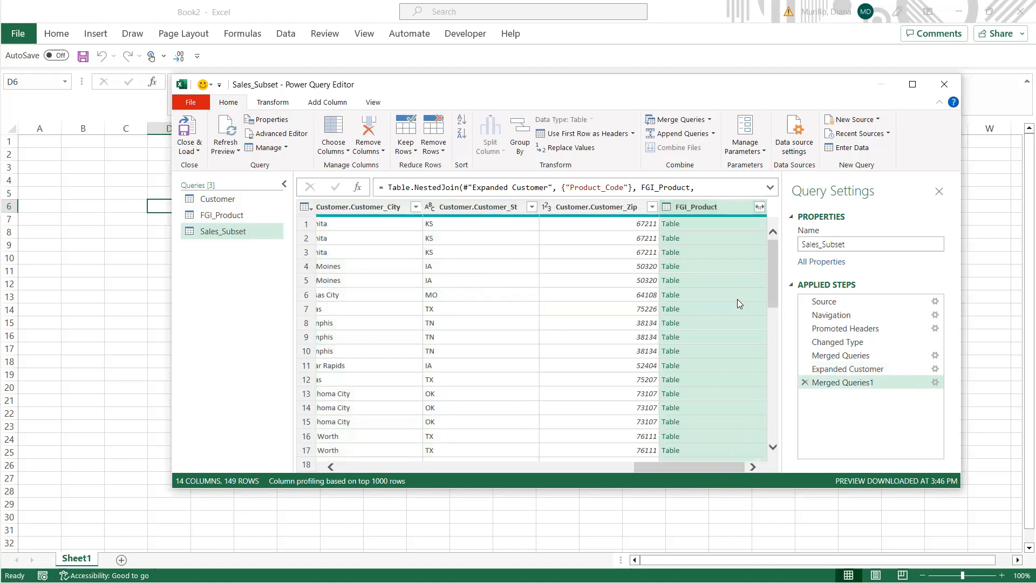
- Expand the merged FGI_Product column into all of its columns, using the original column name as prefix
click(758, 208)
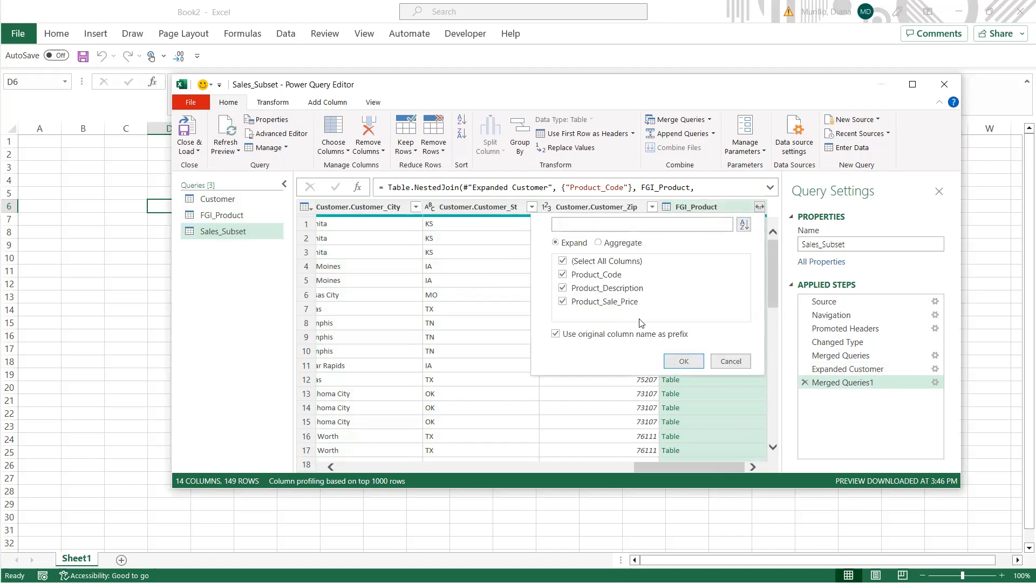
click(684, 361)
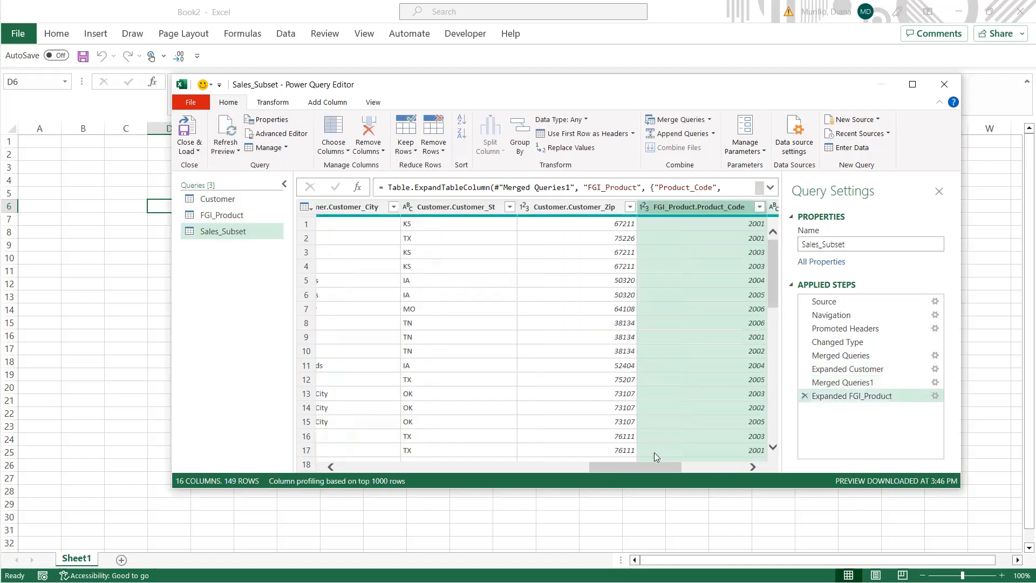
mouse_move(649, 469)
mouse_down()
mouse_move(732, 469)
mouse_move(663, 472)
mouse_up()
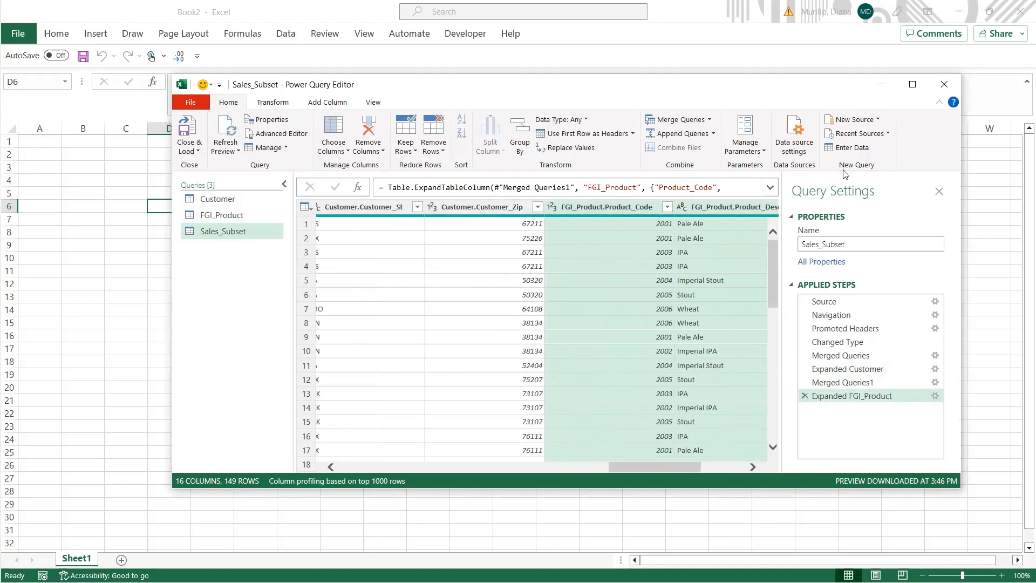
click(683, 556)
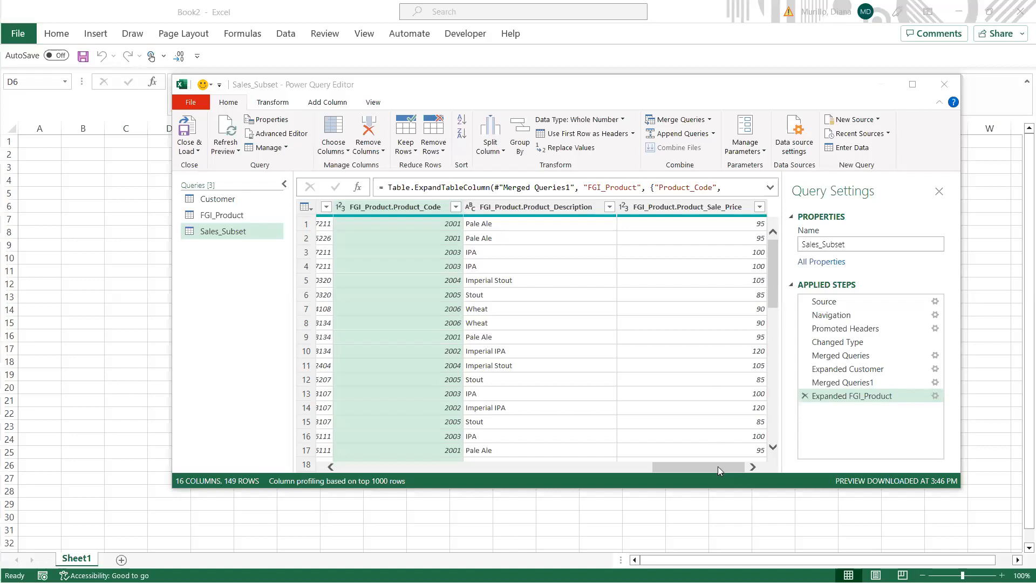
drag(717, 466, 699, 461)
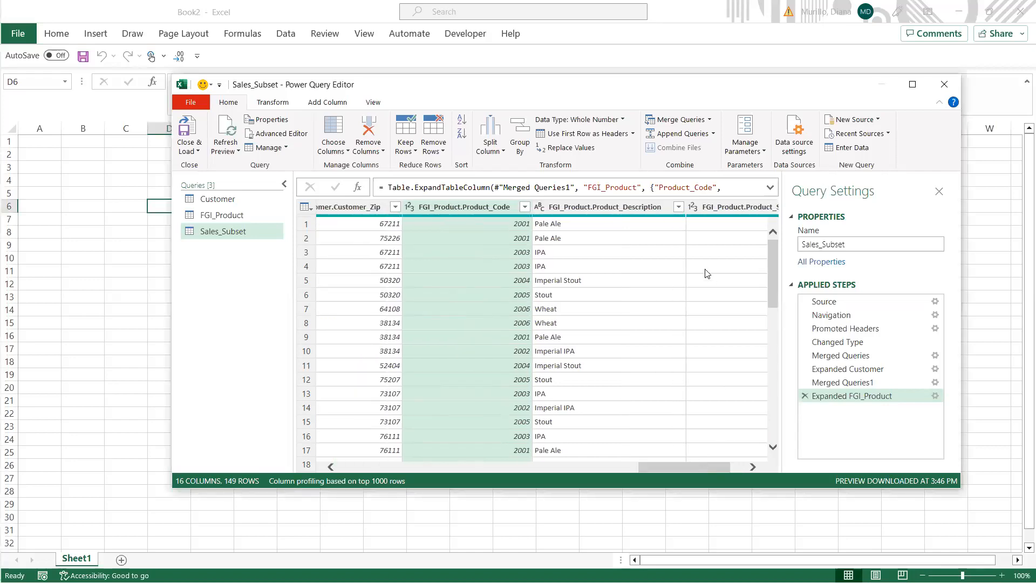
- Rename the FGI_Product.Product_Code column as Product.Product_Code
double_click(447, 208)
click(463, 207)
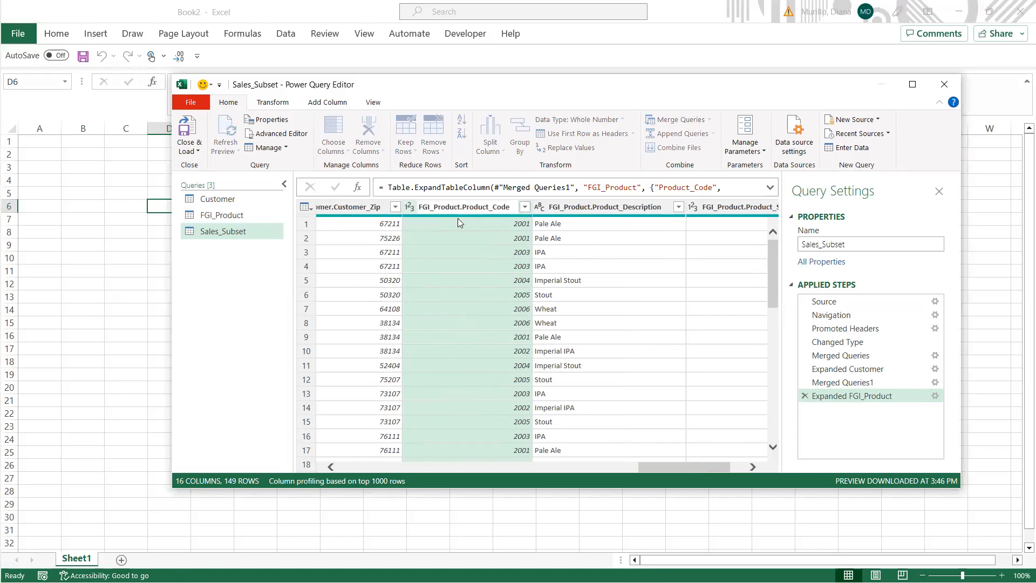
key(BackSpace)
key(BackSpace)
key(BackSpace)
key(BackSpace)
key(BackSpace)
key(BackSpace)
key(BackSpace)
key(BackSpace)
key(BackSpace)
key(BackSpace)
text(Prdoc)
key(BackSpace)
key(BackSpace)
text(oduct)
key(BackSpace)
click(580, 207)
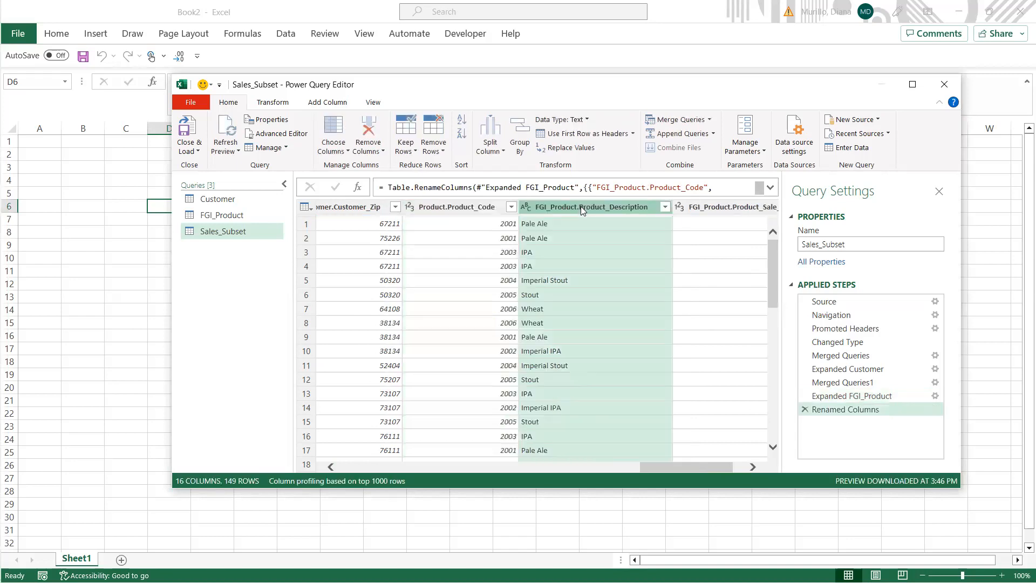
- Rename the FGI_Product.Product_Description column as Product.Product_Description
double_click(572, 206)
click(579, 210)
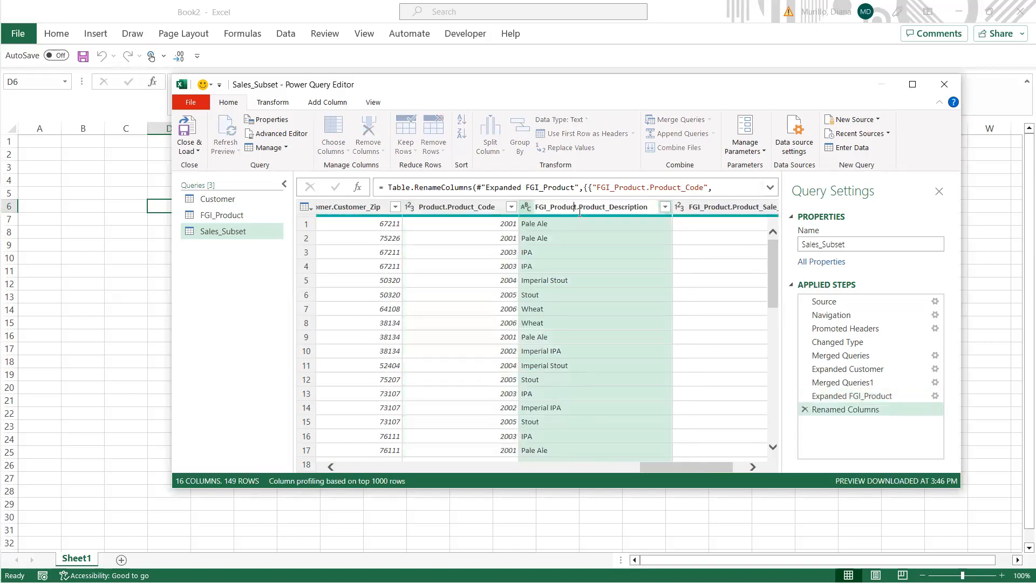
drag(545, 208, 540, 209)
key(Delete)
- Rename the FGI_Product.Product_Sale_Price column as Product.Product_Sale_Price
double_click(719, 207)
click(674, 207)
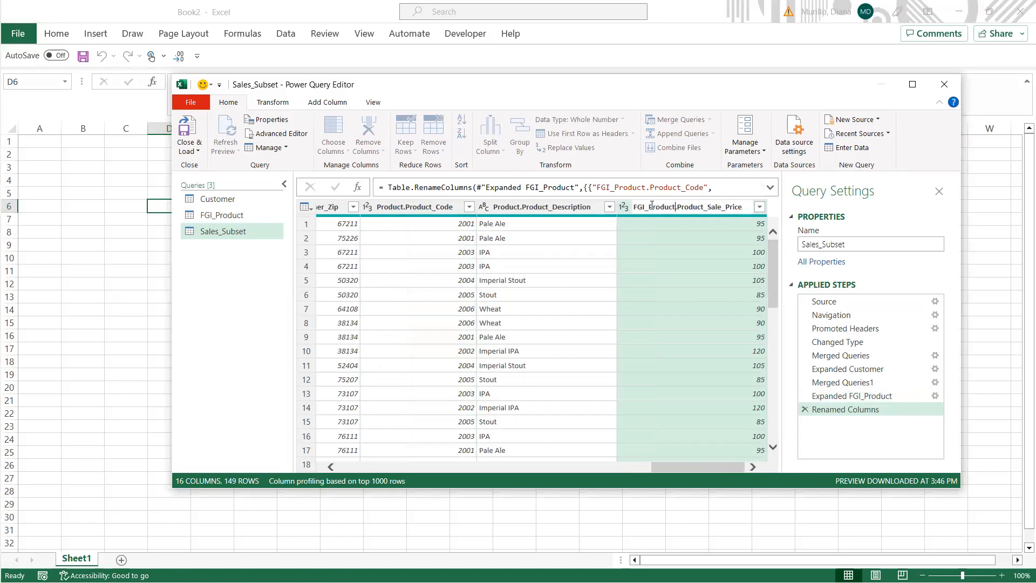
key(BackSpace)
key(BackSpace)
key(BackSpace)
key(BackSpace)
key(Return)
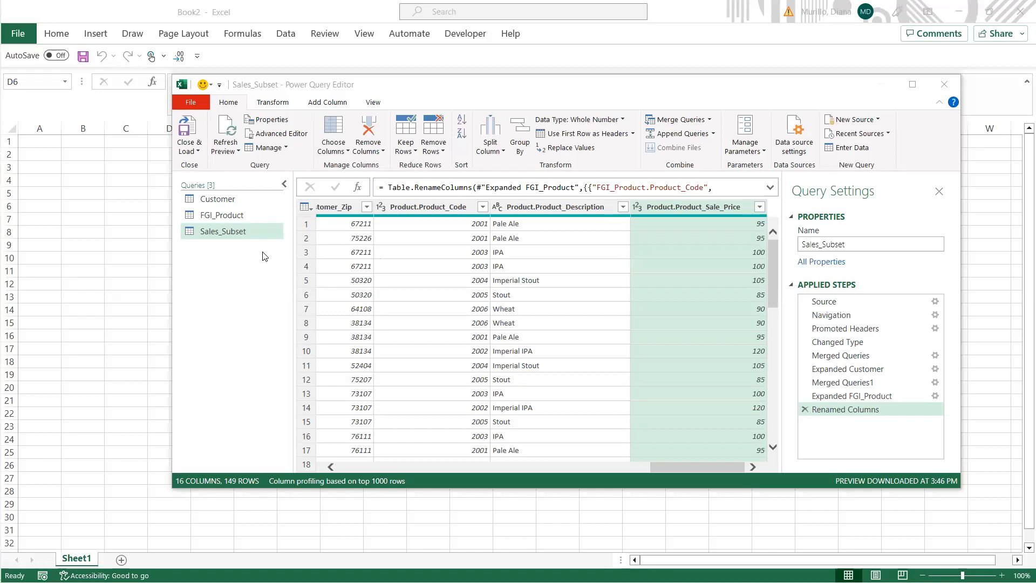
- Review the Customer, FGI_Product and Sales_Subset queries, and close and load them into the workbook
click(230, 201)
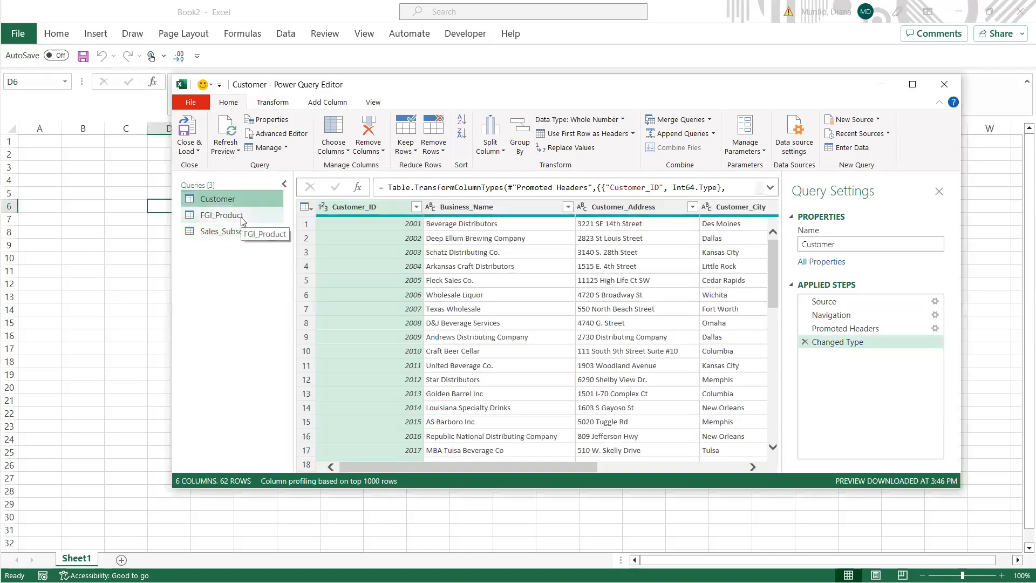
click(241, 216)
click(234, 198)
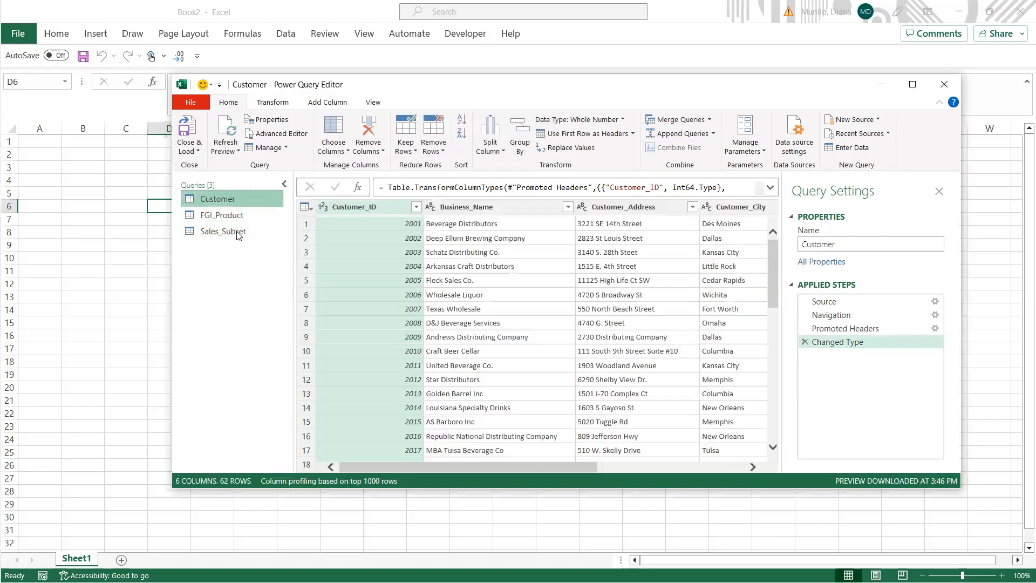
click(229, 232)
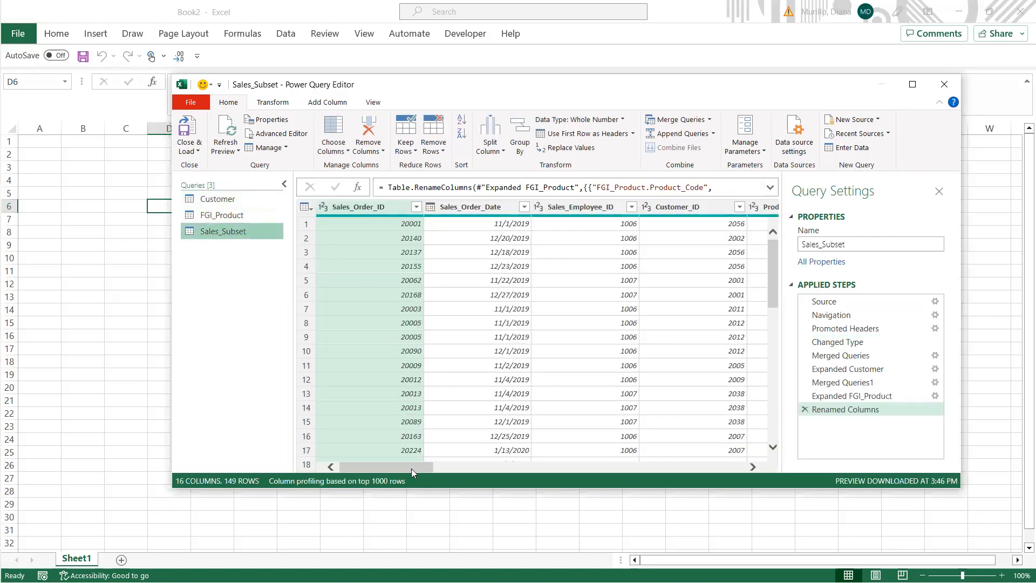
mouse_move(415, 466)
mouse_down()
mouse_move(525, 473)
mouse_move(669, 453)
mouse_move(598, 474)
mouse_move(410, 452)
mouse_up()
click(401, 454)
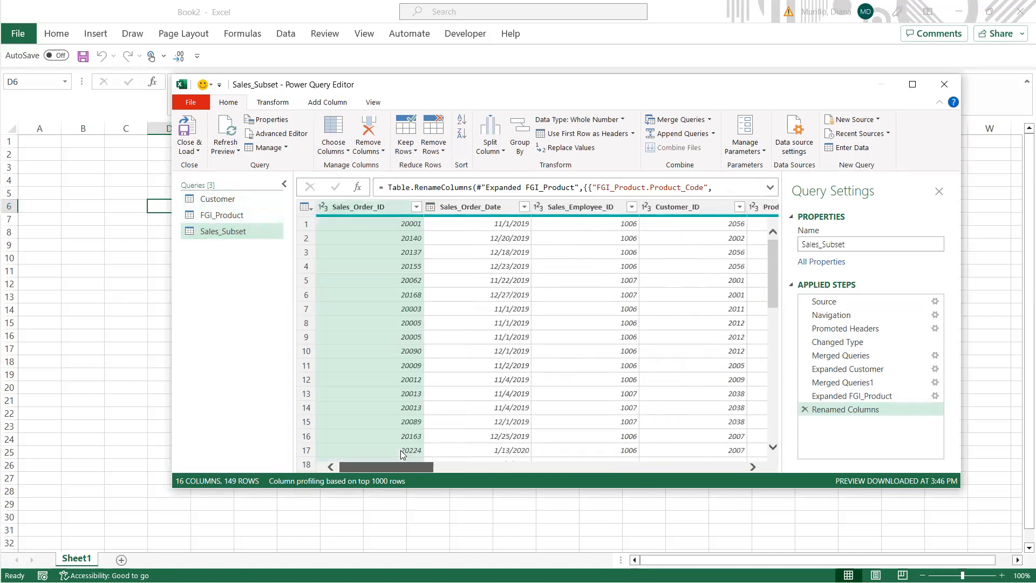
click(187, 130)
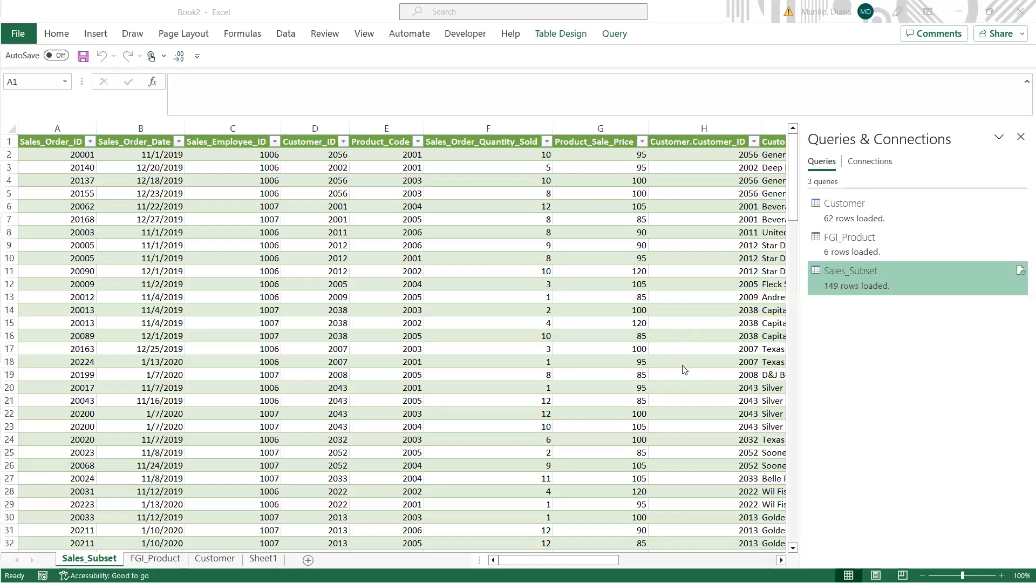
- Examine the loaded Sales_Subset table across all of its columns, including the merged customer and product columns
click(572, 326)
drag(573, 562, 294, 322)
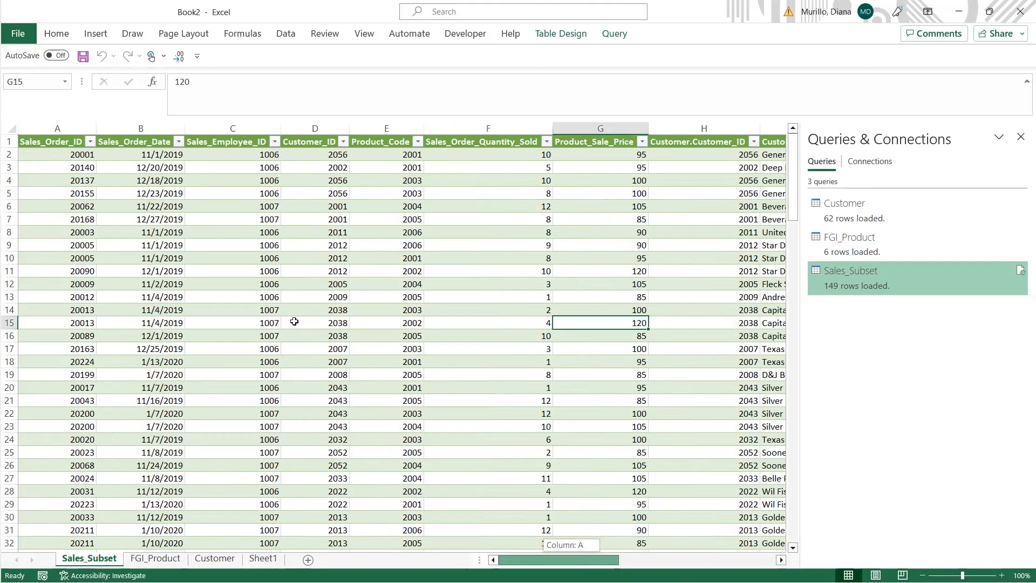
click(294, 321)
drag(559, 559, 716, 560)
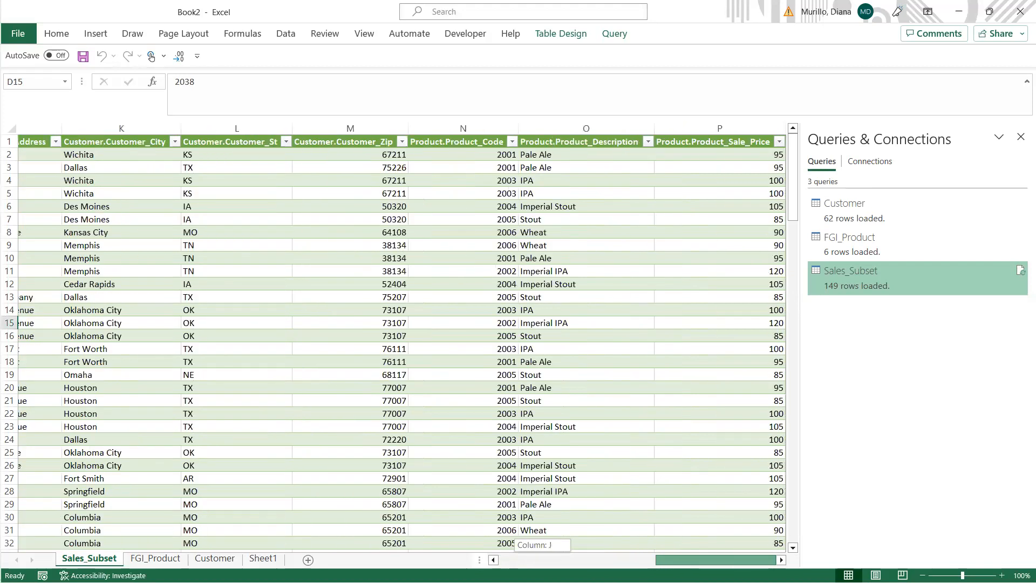
drag(716, 560, 558, 560)
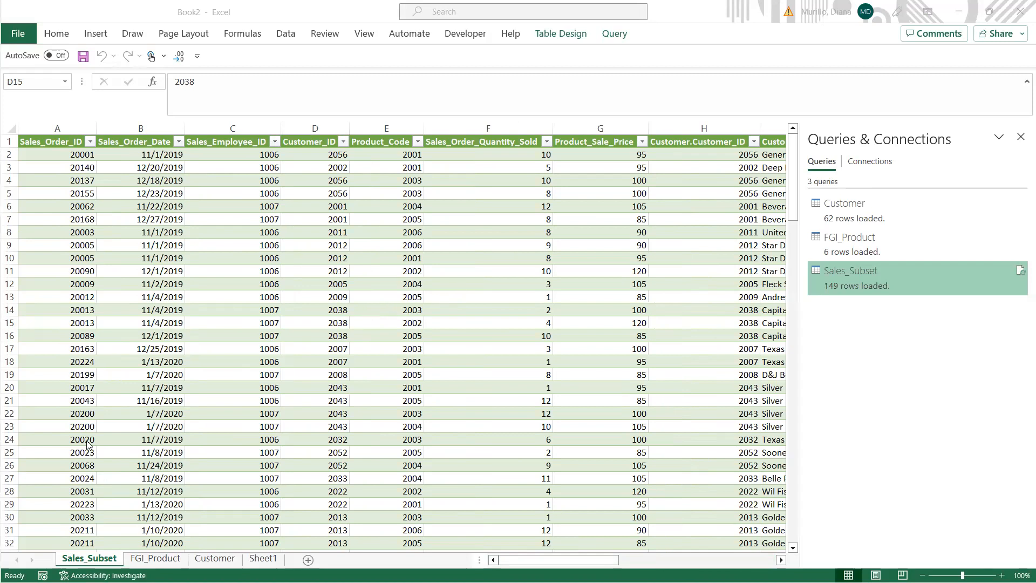
- Rename the Sales_Subset worksheet as Sales Order Merge
click(92, 562)
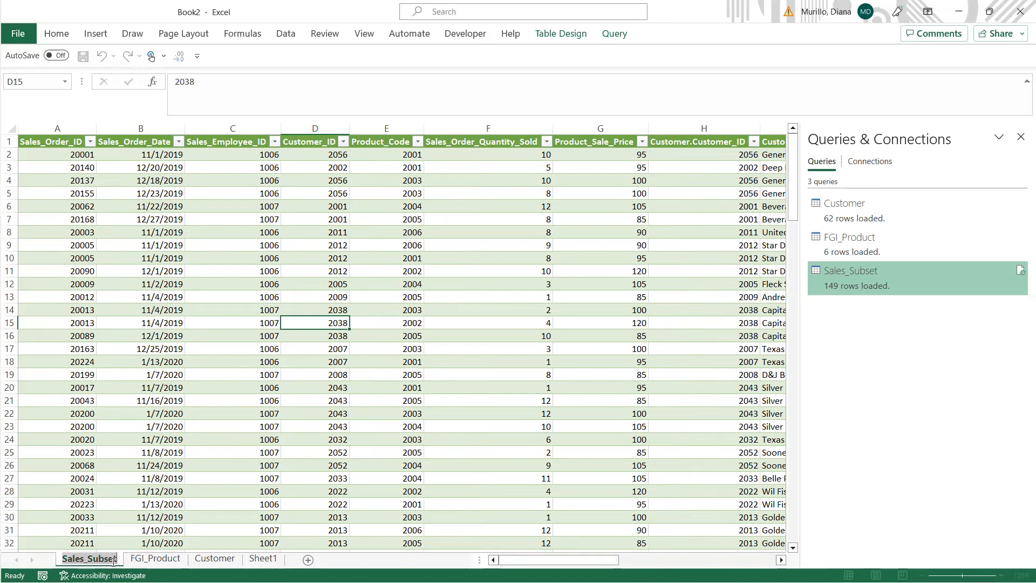
double_click(113, 562)
text(Sales)
key(Return)
text(O)
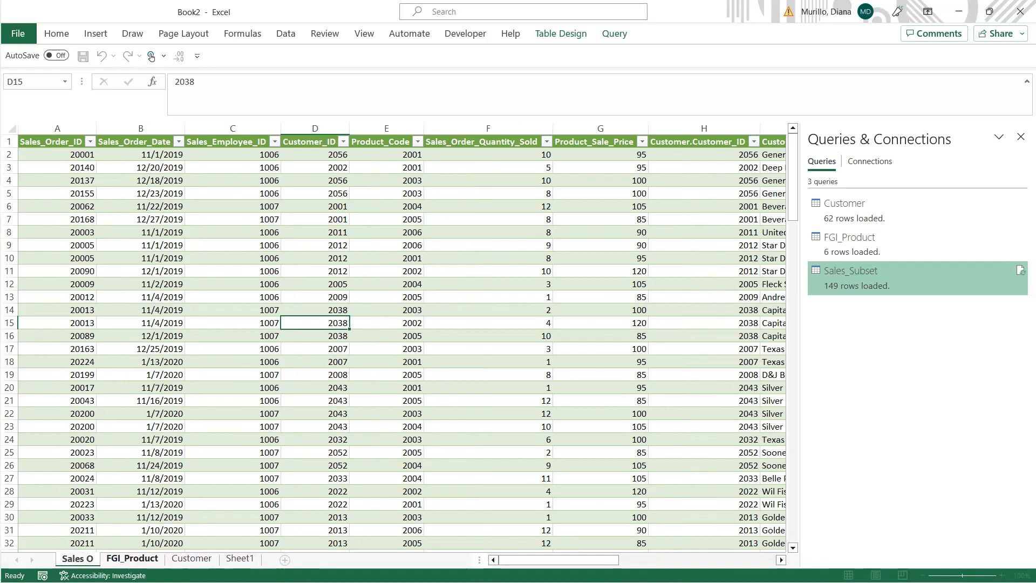
text(rder)
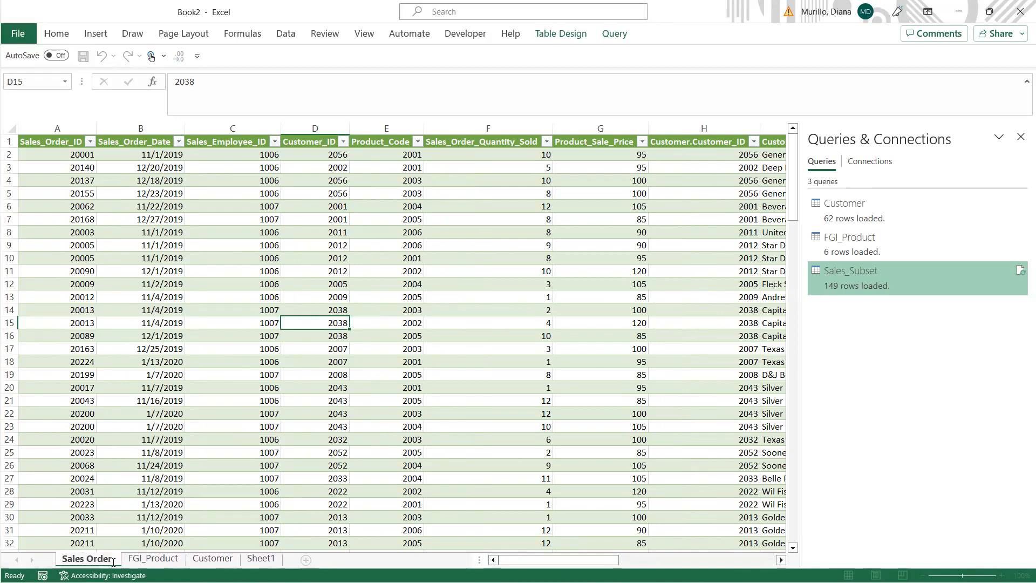
text(-Merge)
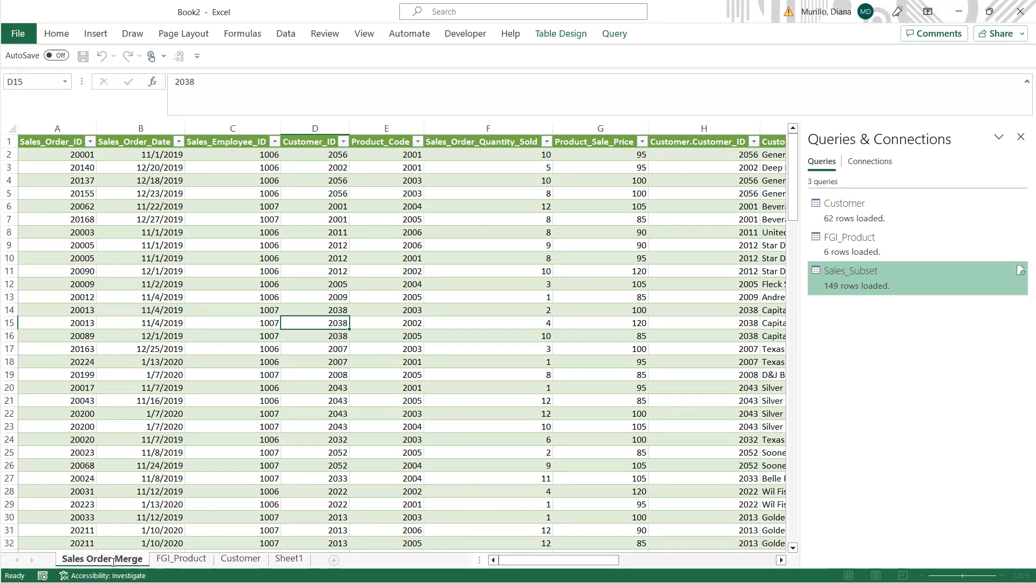
click(178, 518)
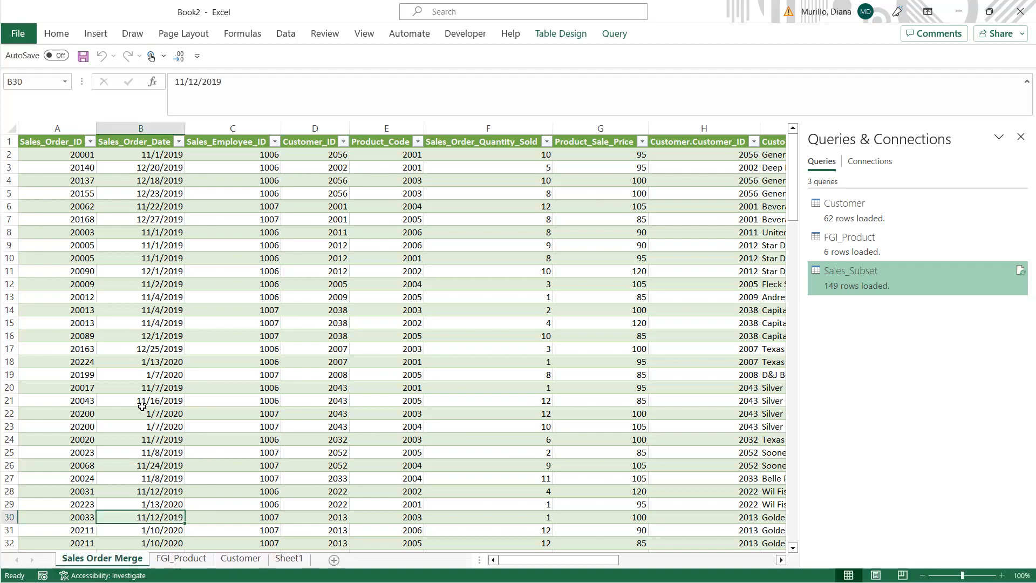
- Save the workbook as Lab 2-2 Alternative 3 in the ACCT 5120 Data Analysis folder
drag(141, 409, 140, 402)
click(18, 33)
click(57, 221)
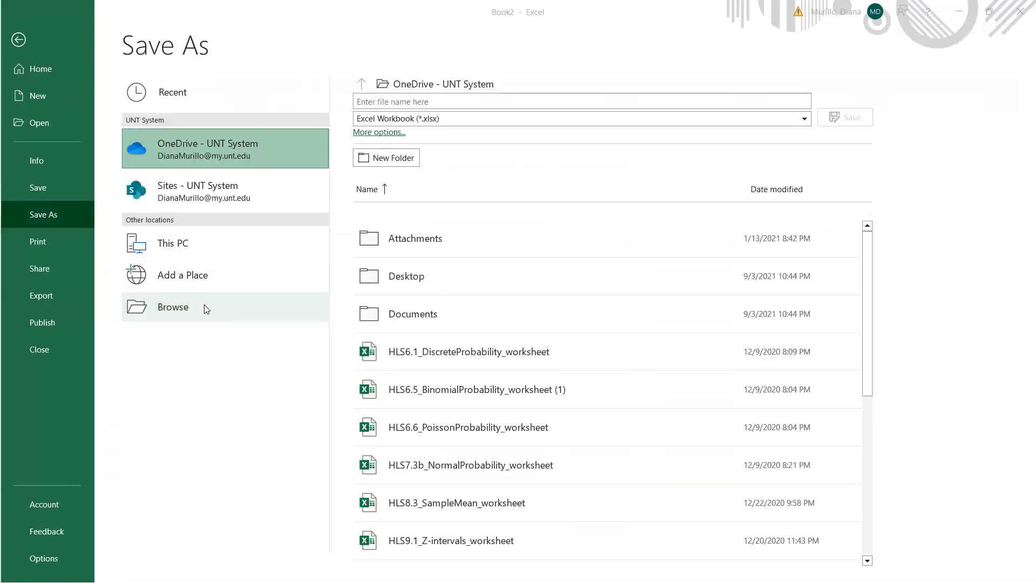
click(203, 305)
scroll(42, 141, up, 1)
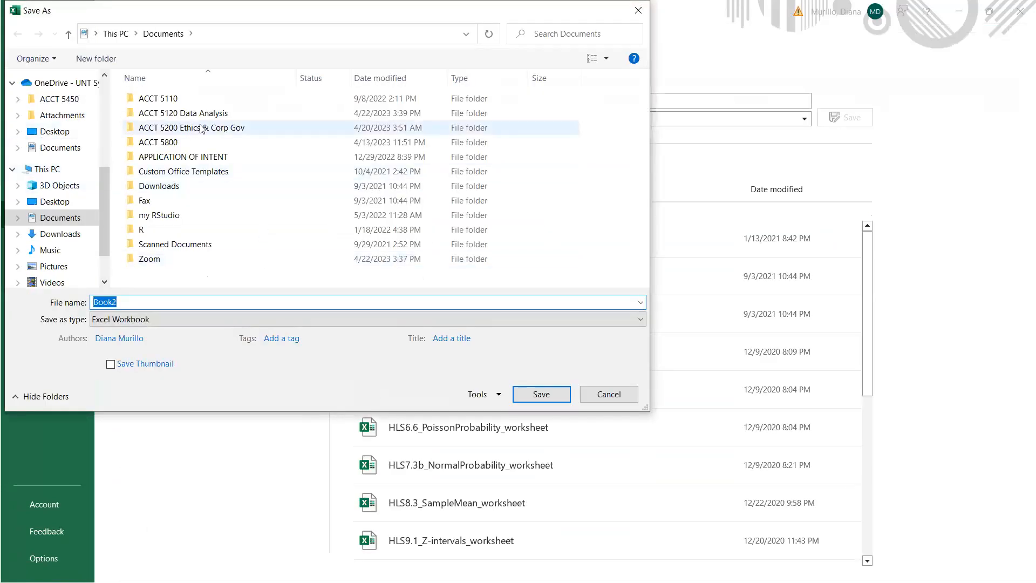
double_click(226, 113)
double_click(165, 302)
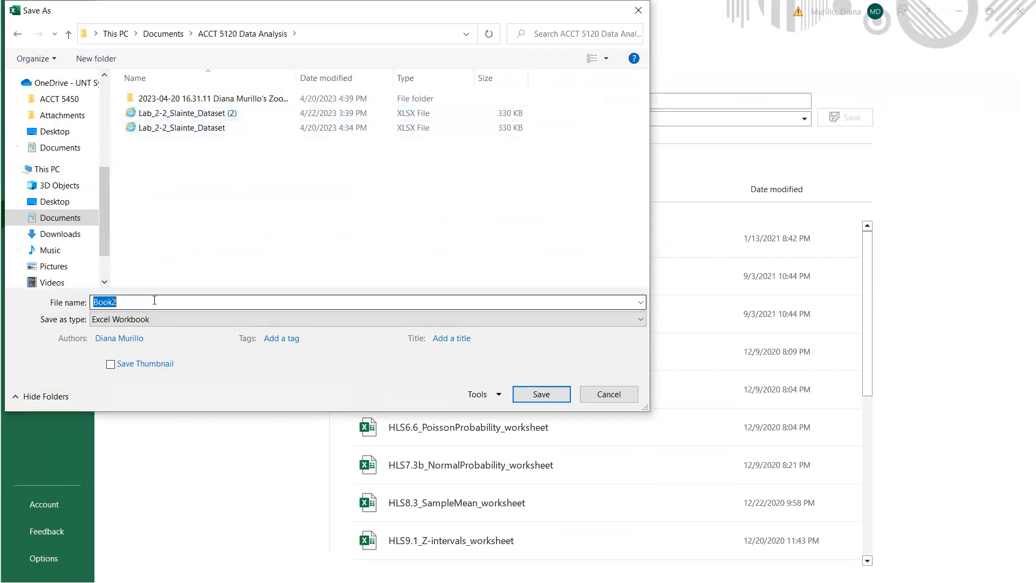
text(L)
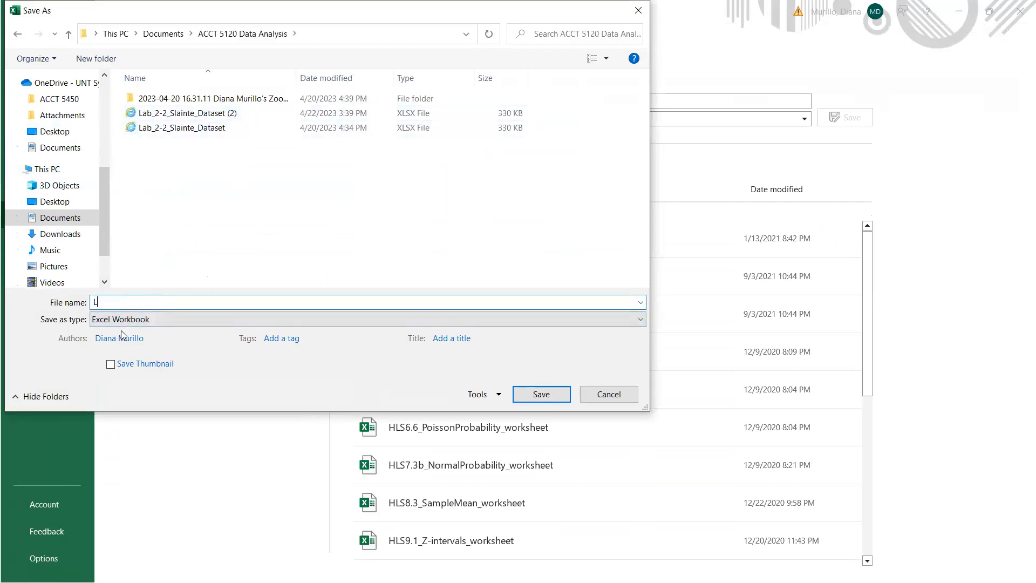
text(ab 2-2 Alternative 3)
click(541, 393)
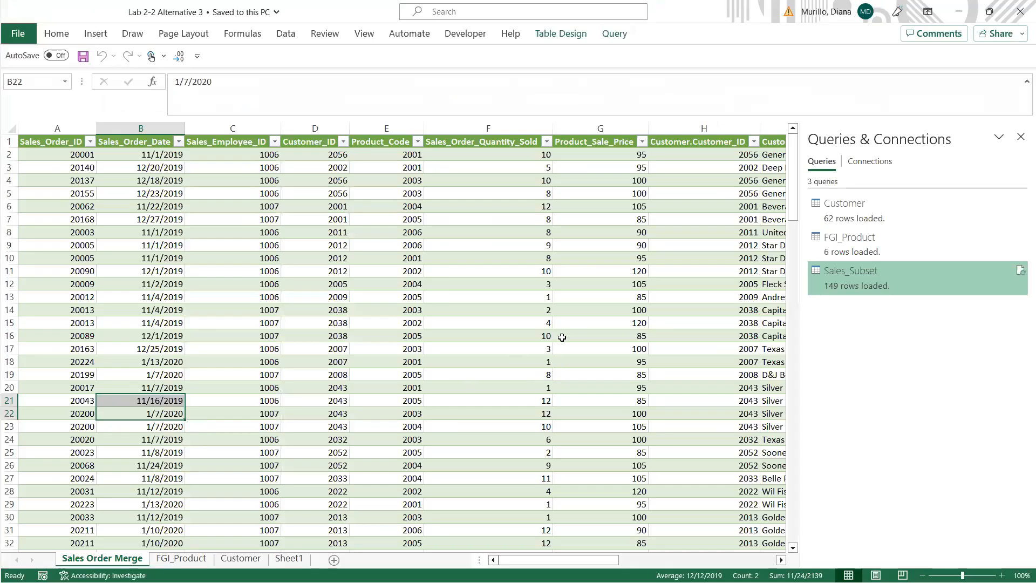
- Switch to the Lab_2-2_Slainte_Subset database in Access and create a blank query in design mode
click(594, 323)
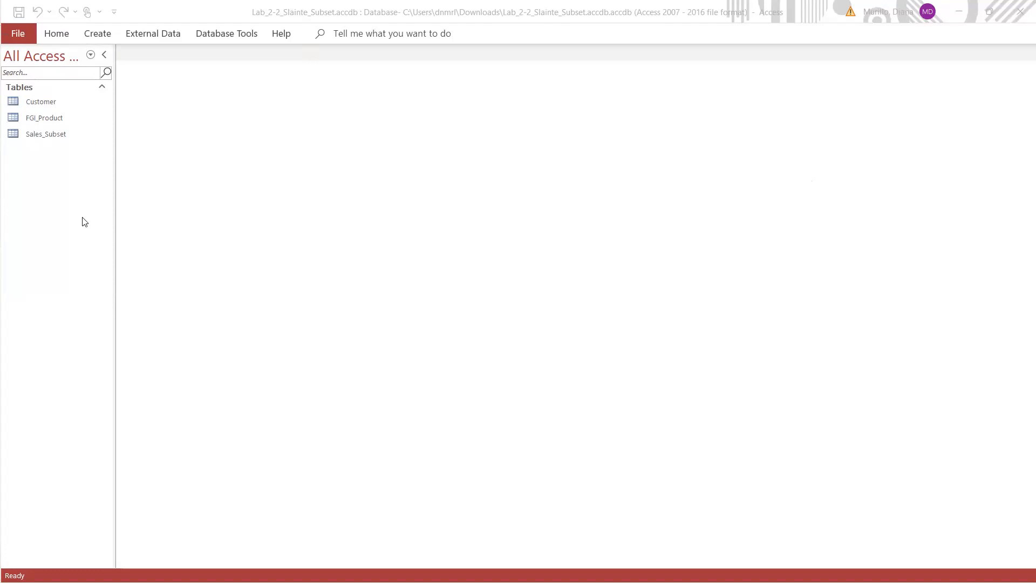
click(80, 174)
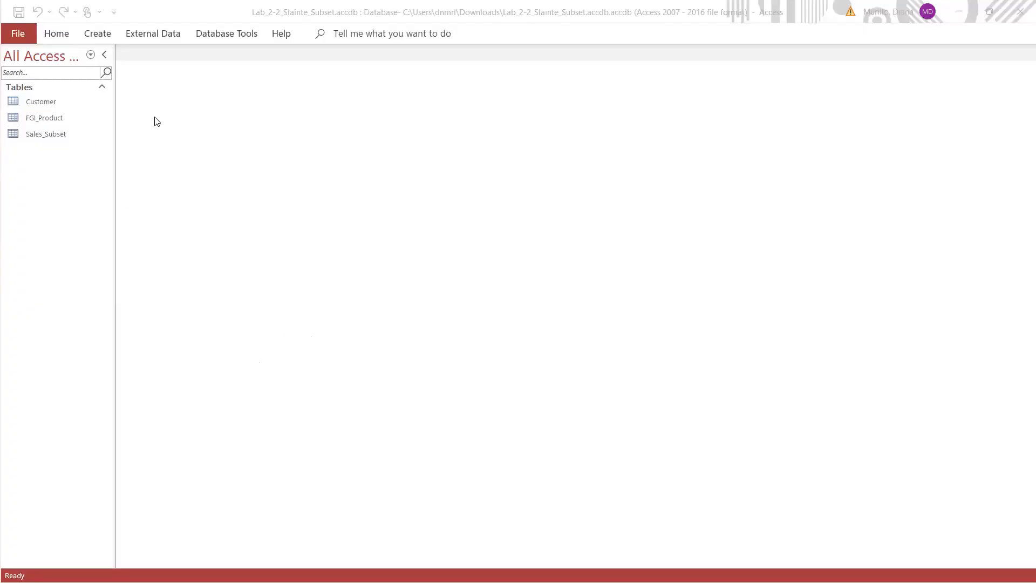
click(95, 37)
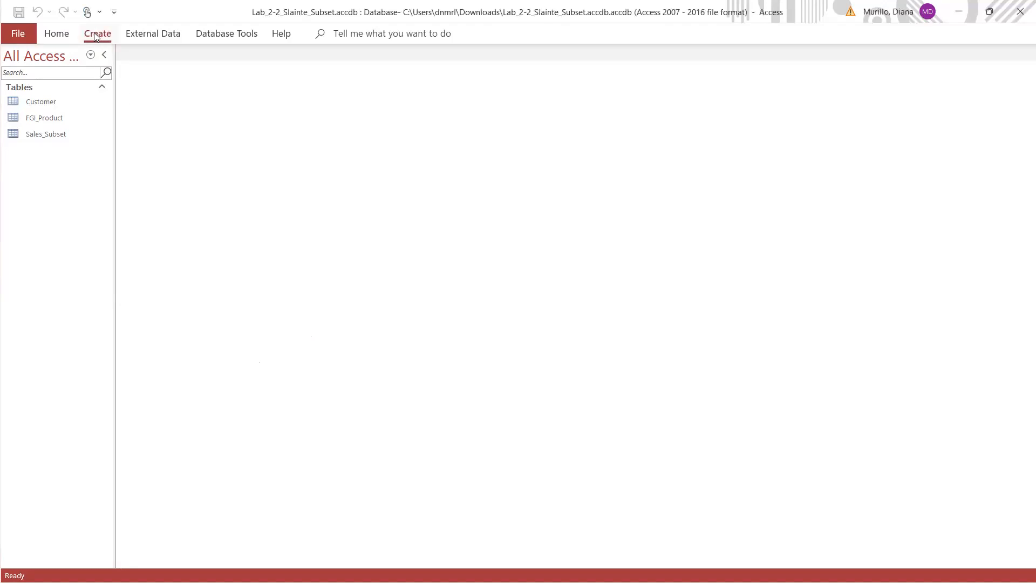
click(205, 78)
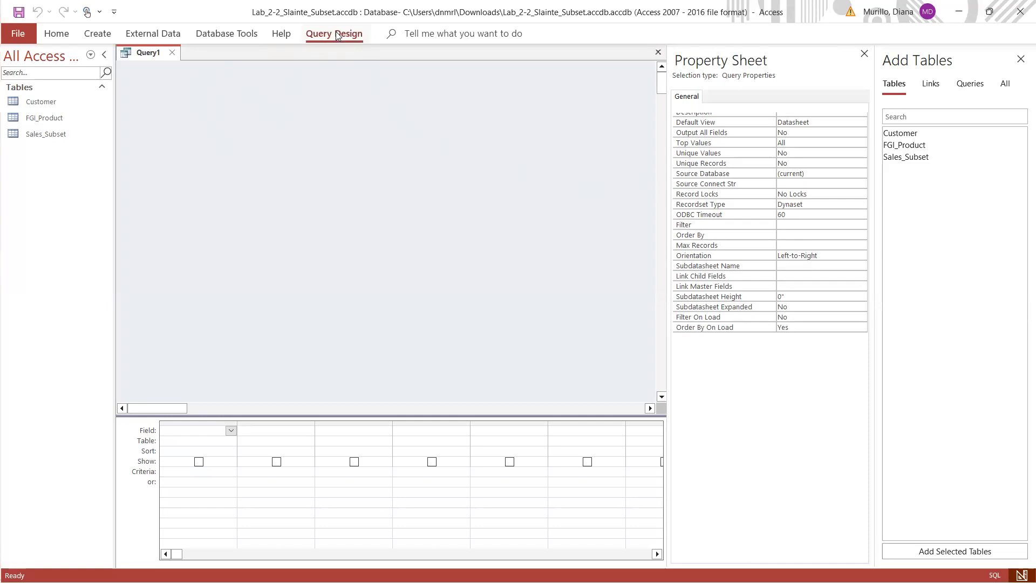
- Show the new query in SQL view
click(337, 35)
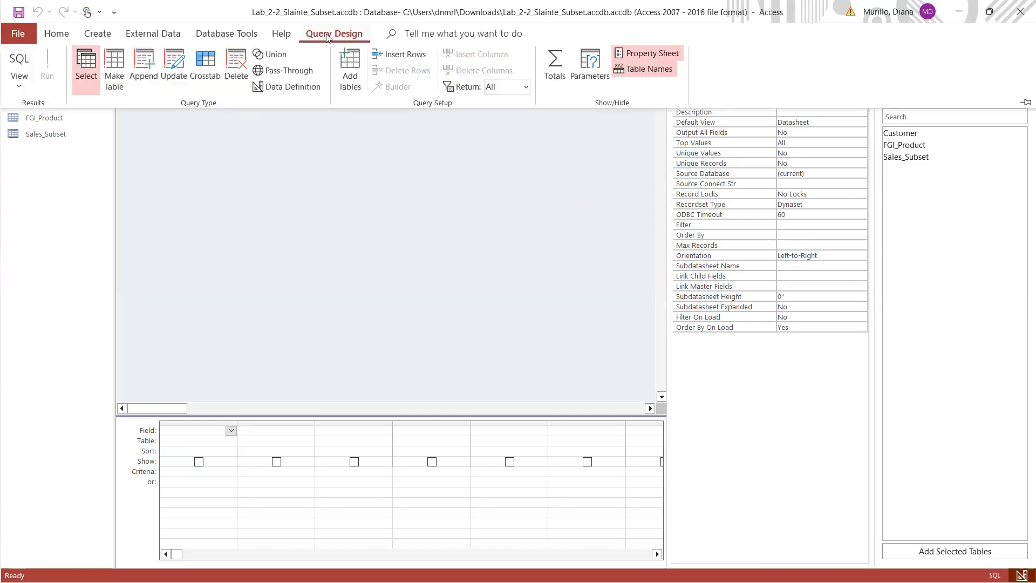
click(331, 38)
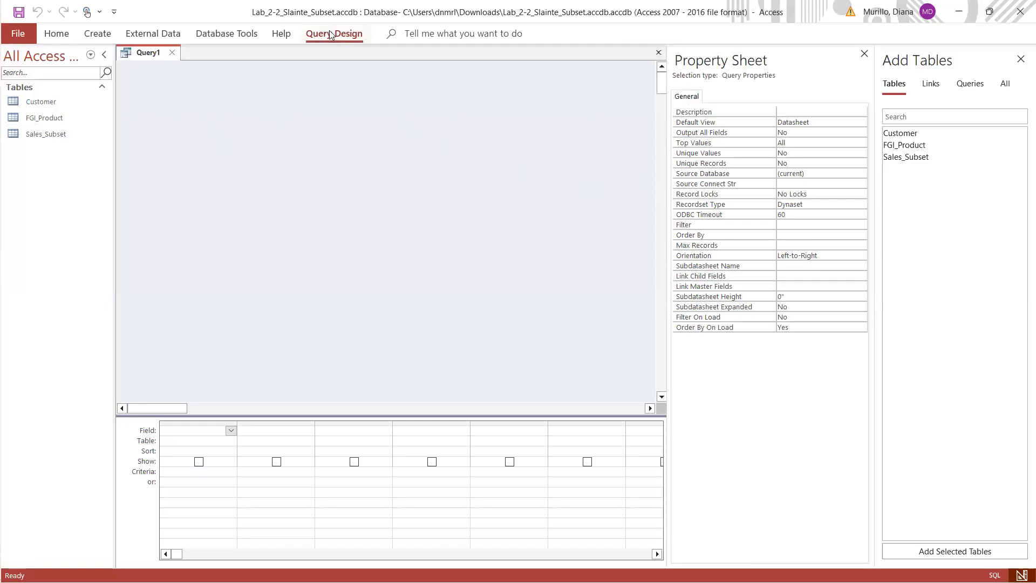
click(329, 33)
click(15, 59)
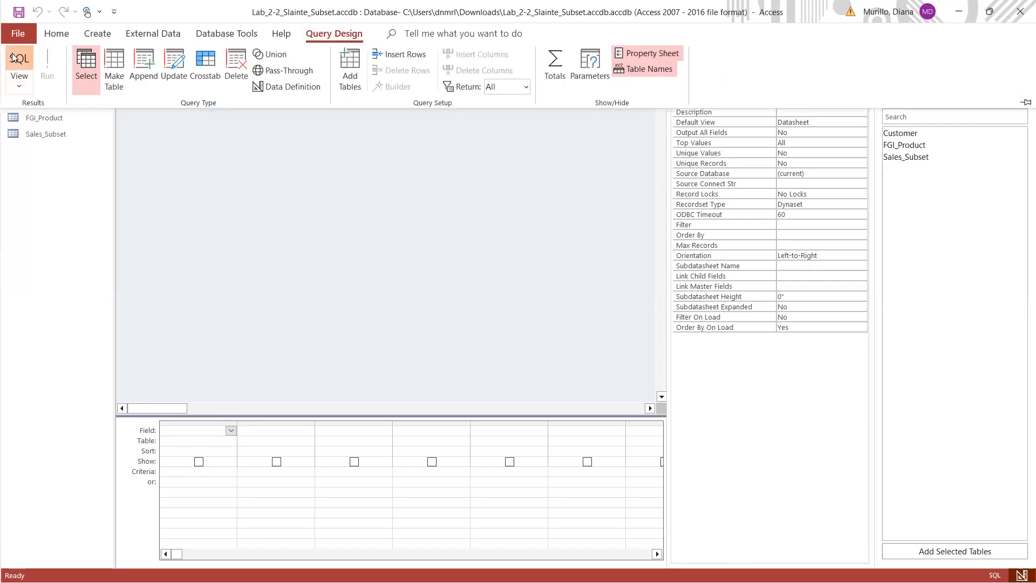
click(184, 89)
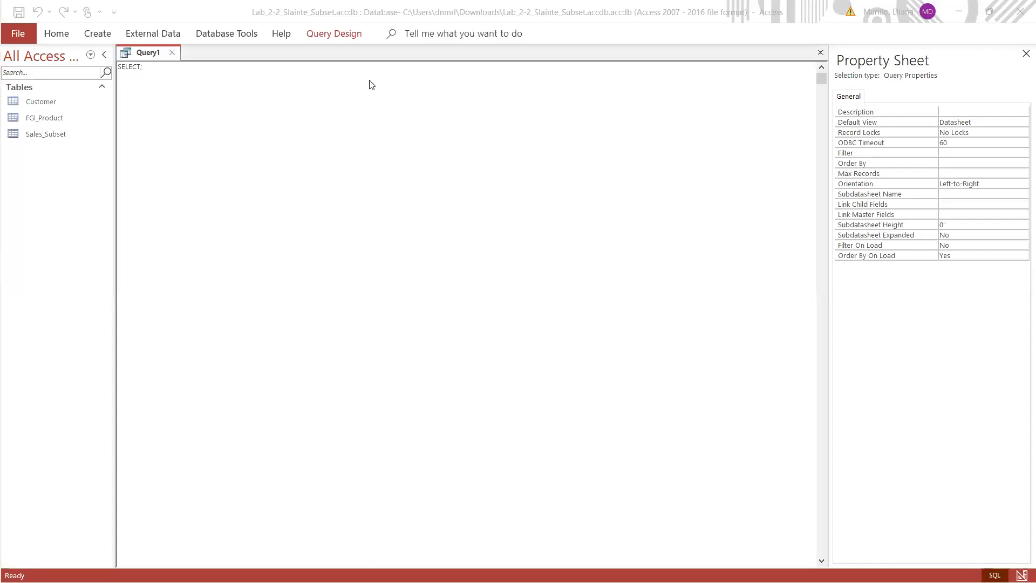
- Write SQL selecting all fields of Sales_Subset, FGI_Product and Customer, inner-joined on Product_Code and on Customer.Customer_ID = Sales_Subset.CustomerID
click(198, 72)
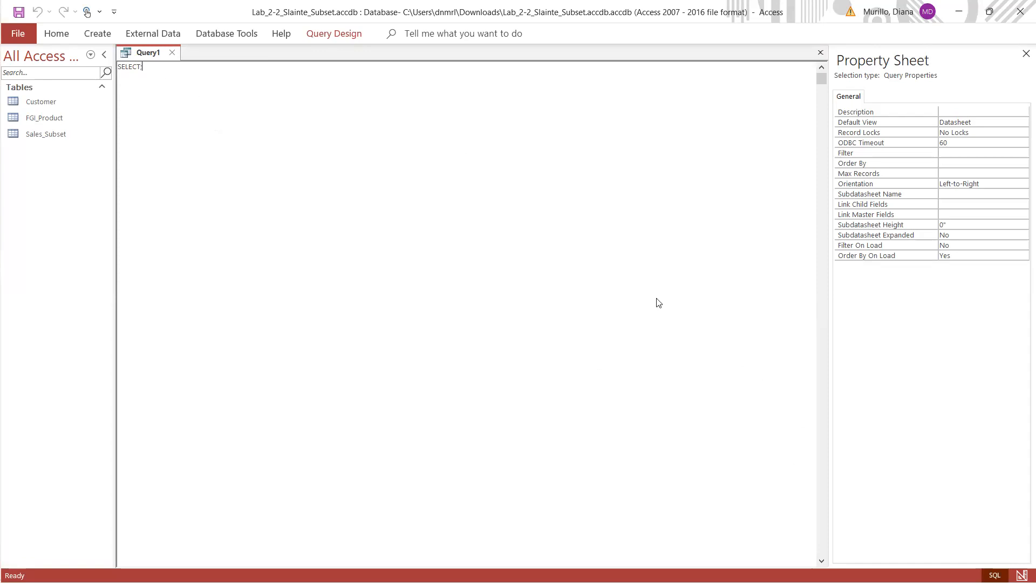
click(782, 489)
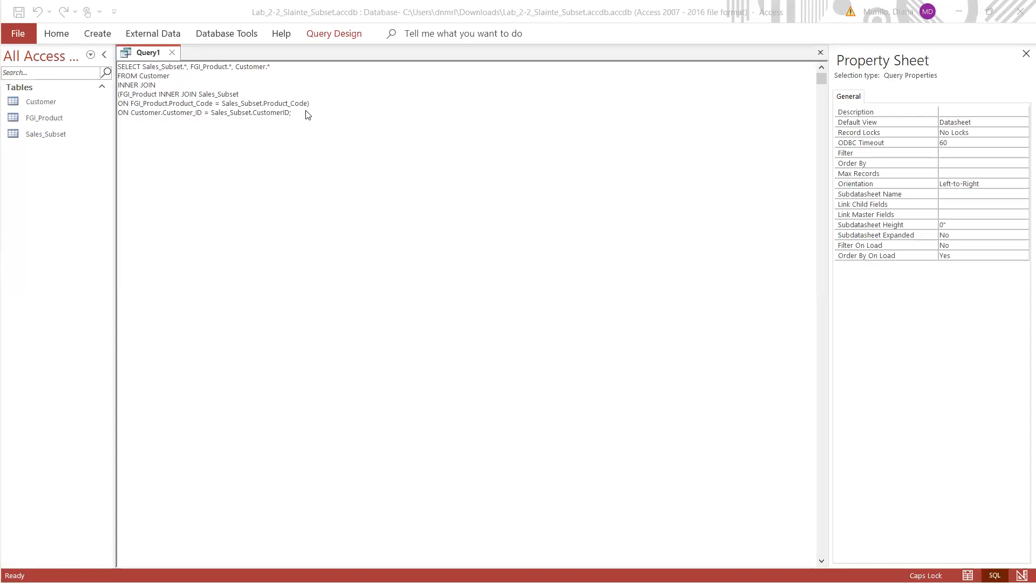
click(306, 116)
click(411, 151)
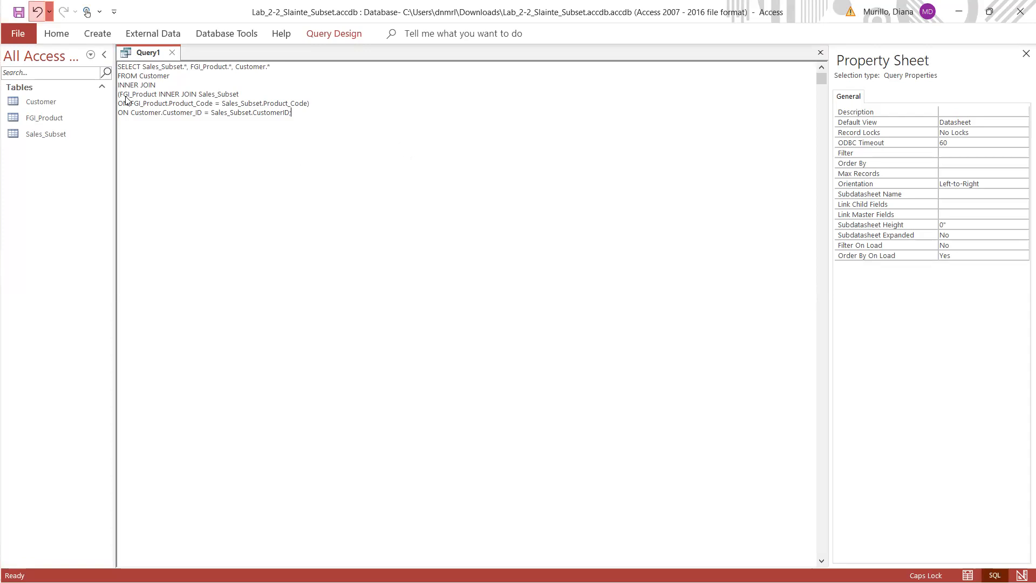
- Try to run the SQL query joining the three tables
click(56, 34)
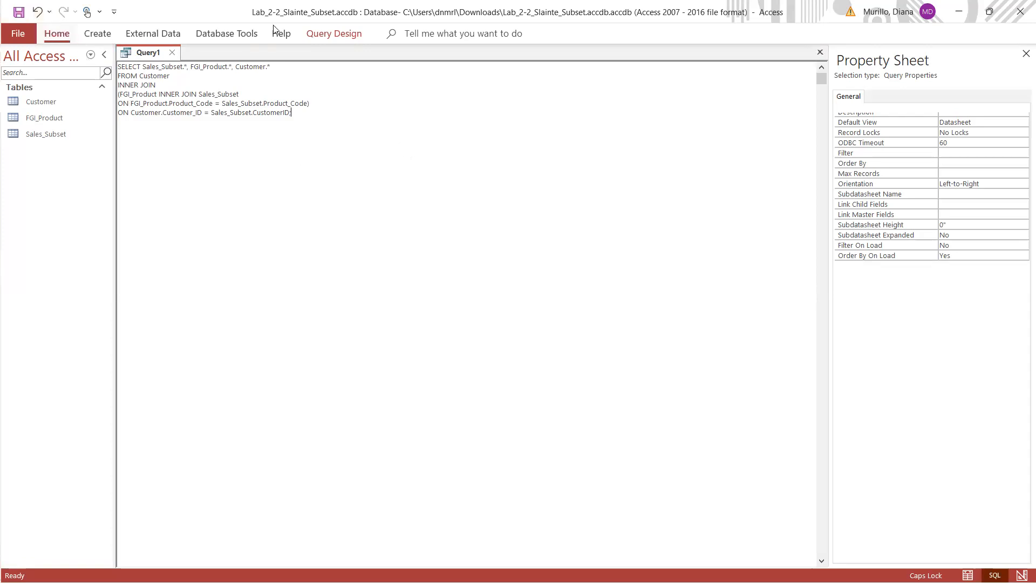
click(355, 38)
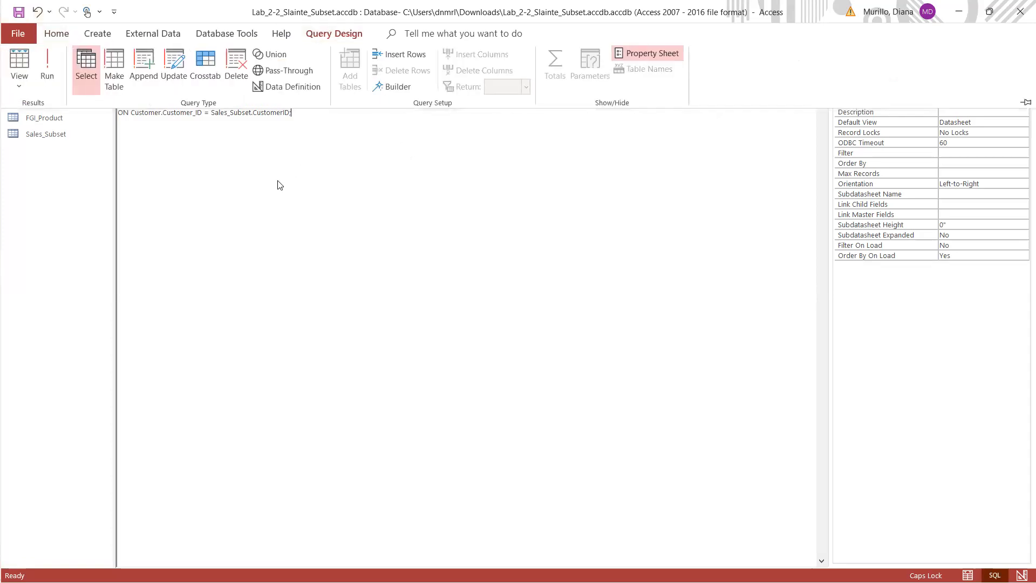
click(312, 123)
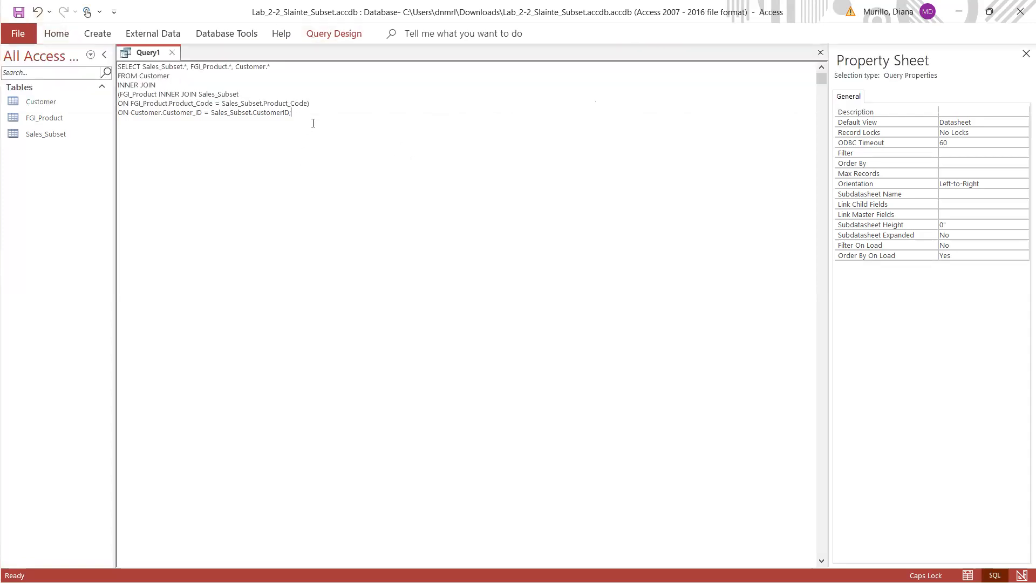
click(356, 37)
click(50, 65)
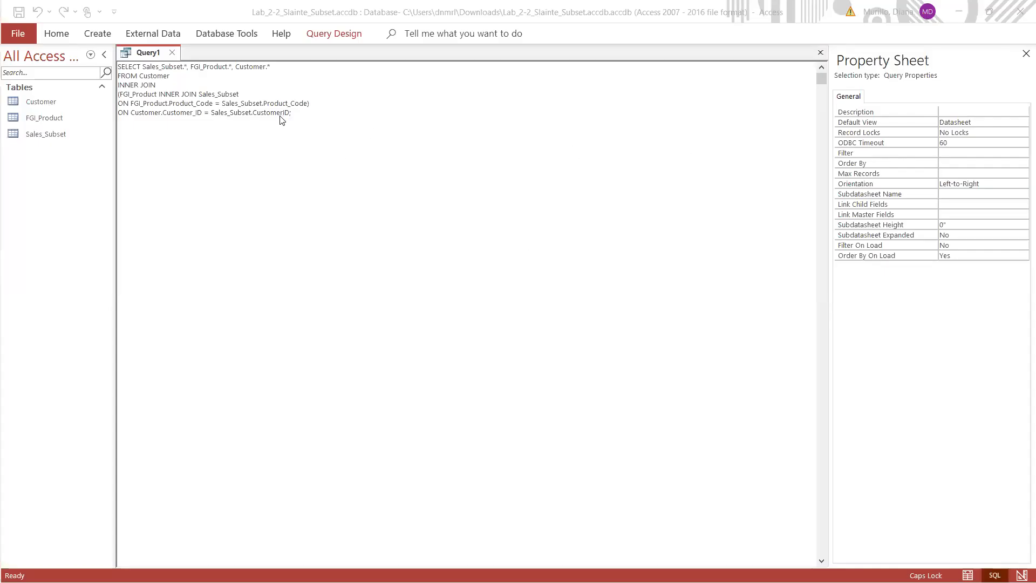
- Correct the Sales_Subset field in the final join condition to Customer_ID and run the query
click(281, 113)
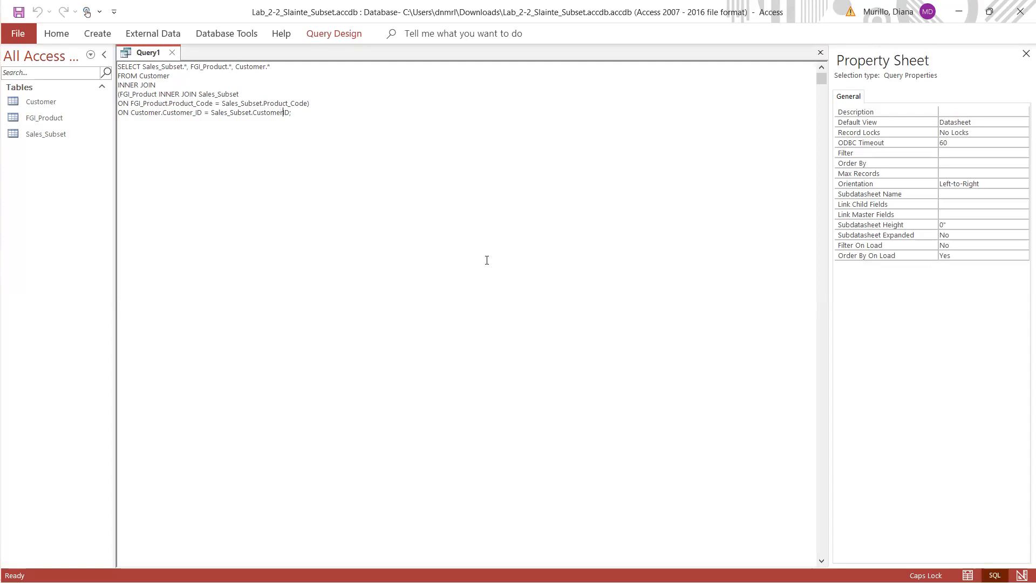
text(_)
click(327, 36)
click(48, 65)
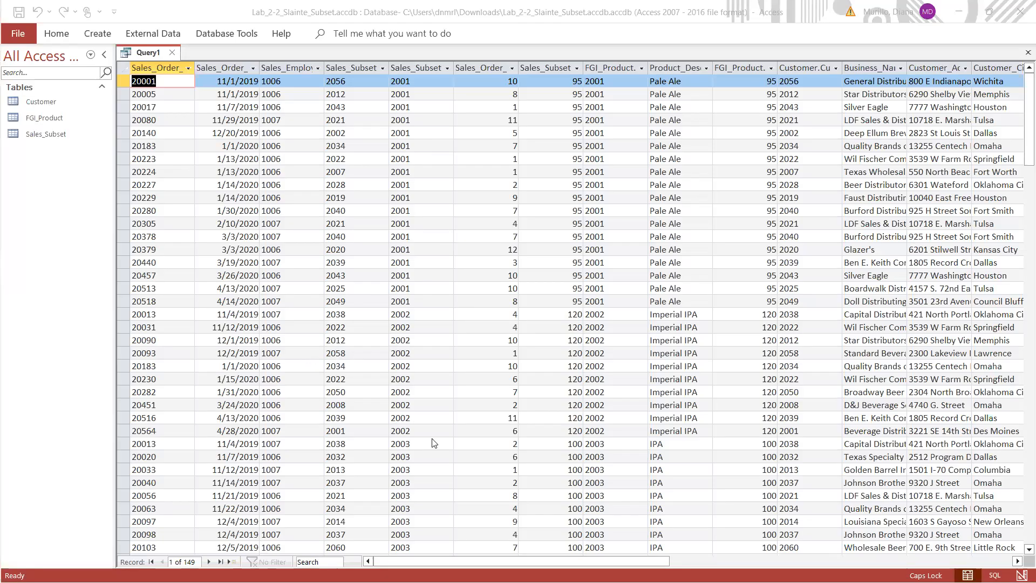
- Examine the joined query results through all records and across the sales, product and customer columns
drag(485, 560, 418, 551)
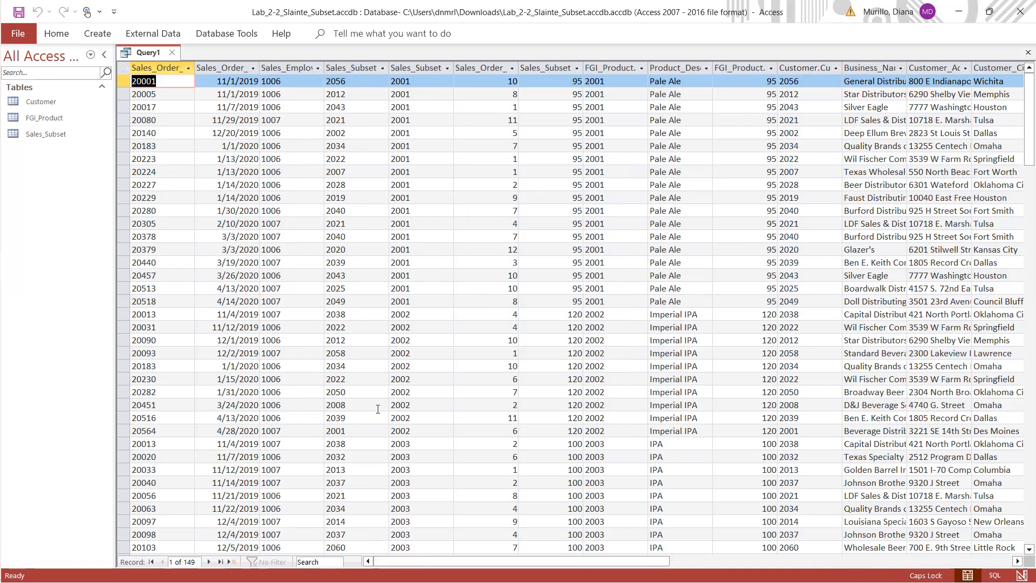
scroll(377, 410, down, 11)
scroll(374, 410, up, 6)
scroll(374, 410, up, 5)
click(314, 282)
scroll(351, 310, down, 11)
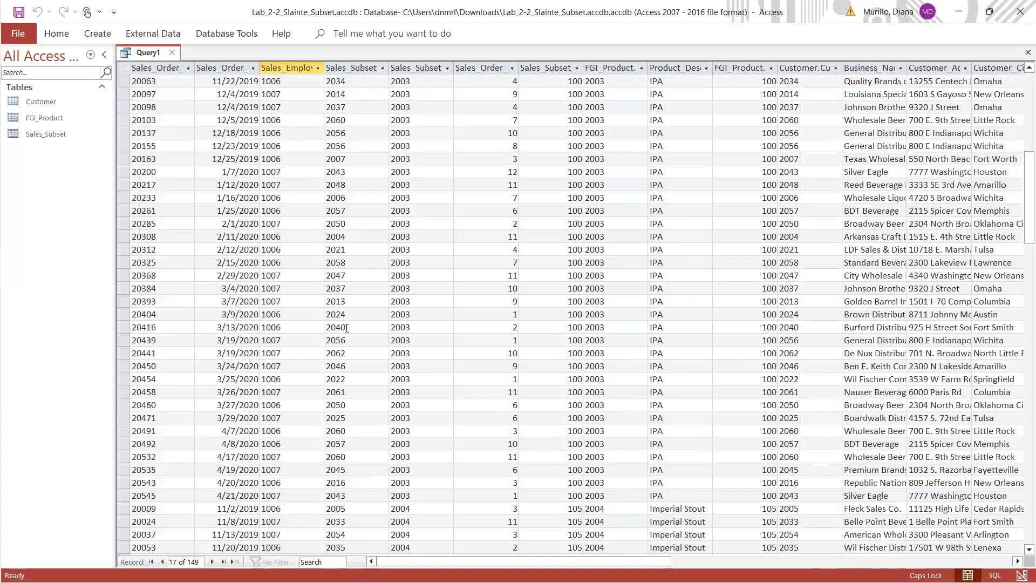
scroll(348, 323, down, 11)
scroll(343, 339, down, 10)
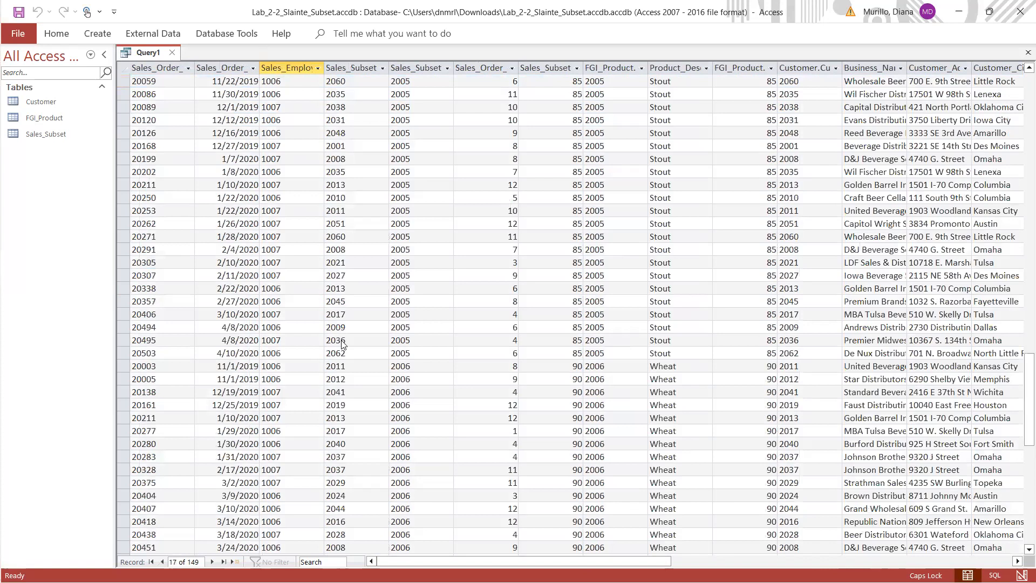
scroll(342, 344, down, 7)
scroll(342, 342, up, 20)
scroll(342, 340, up, 20)
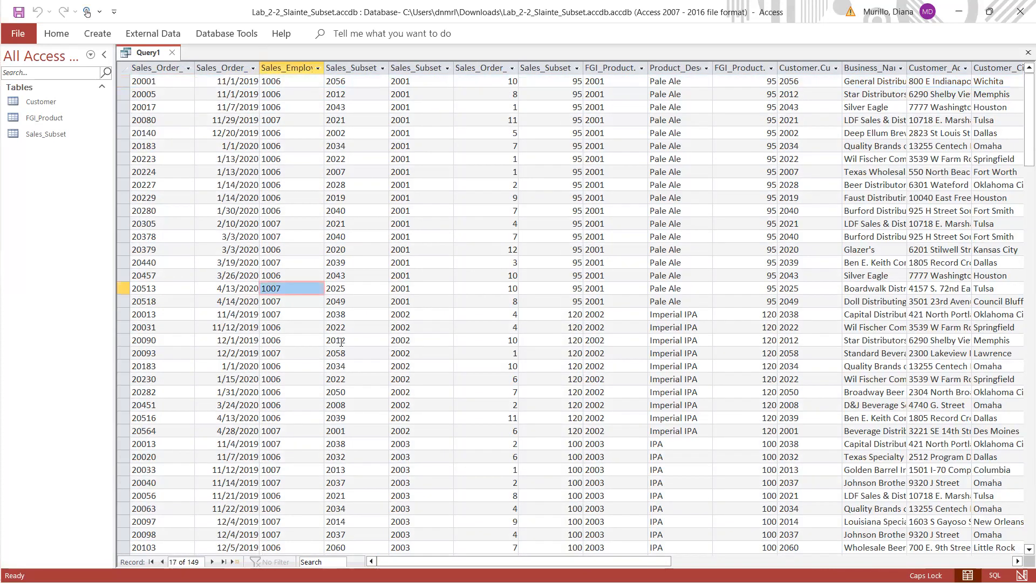
scroll(342, 340, down, 11)
scroll(342, 337, up, 11)
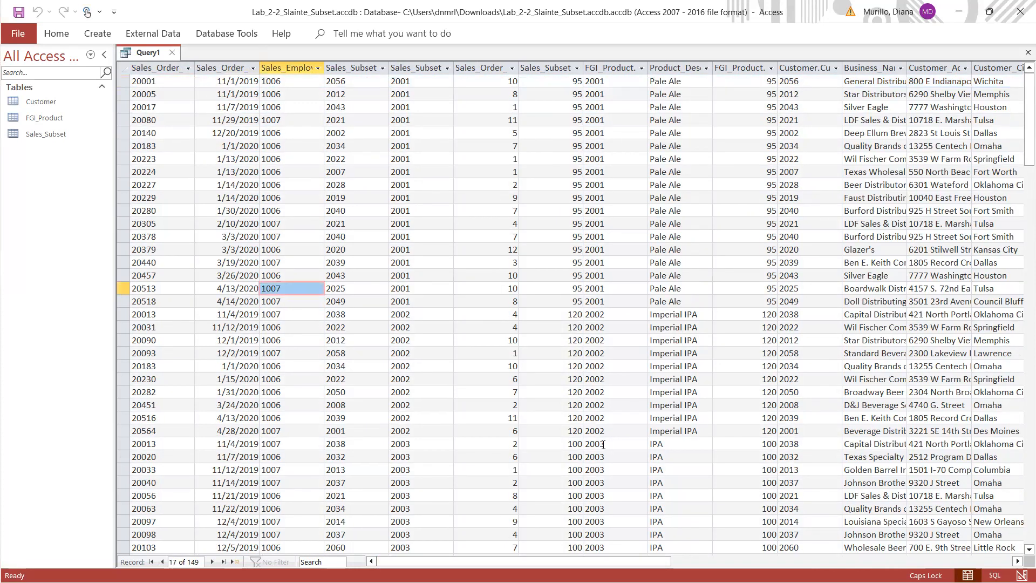
drag(629, 560, 570, 545)
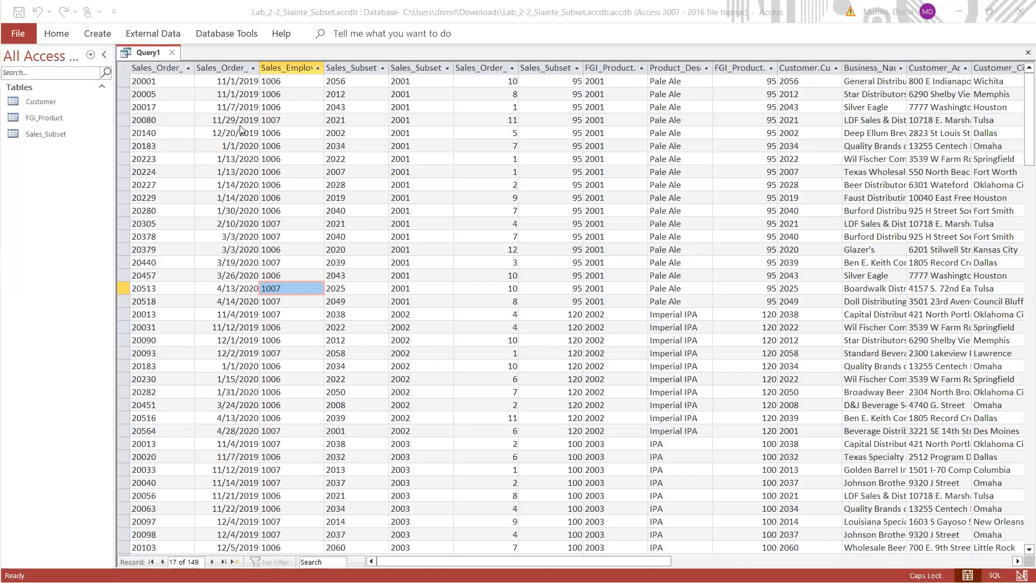
click(281, 196)
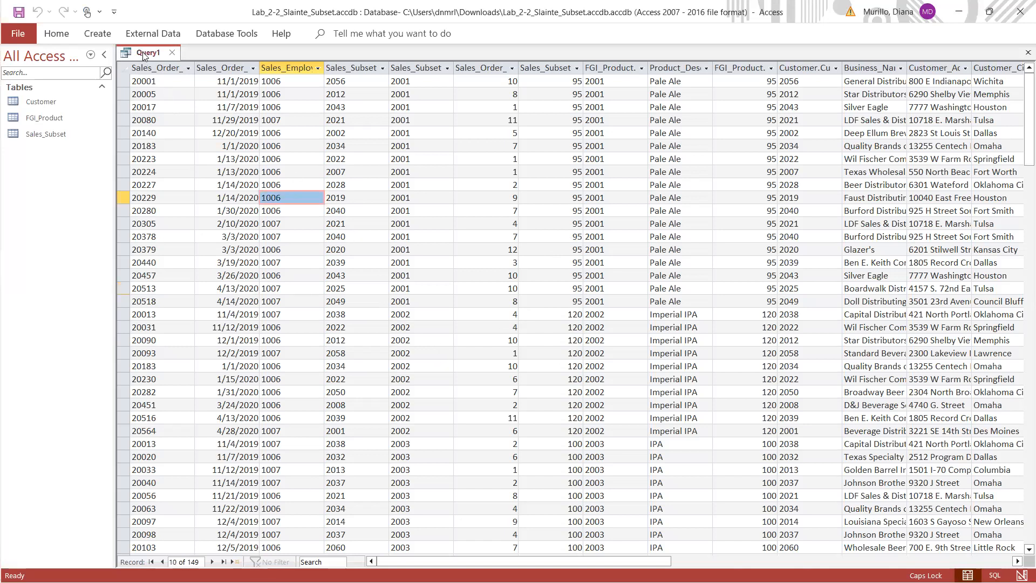
- Save the joined query under the name Slainte_Merge
right_click(143, 52)
click(176, 62)
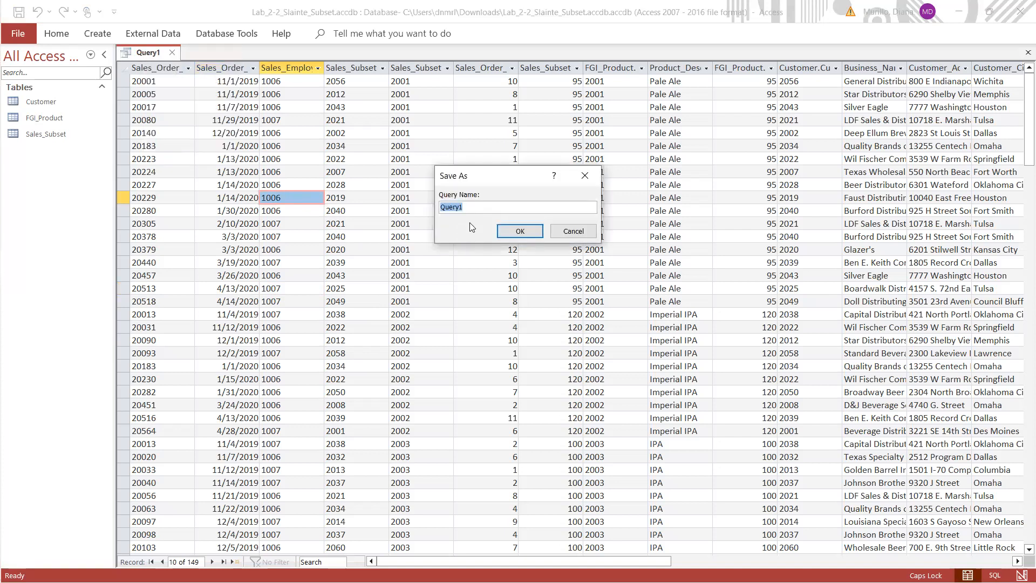
text(S)
key(Caps_Lock)
text(lain)
text(te)
text(_)
text(Mae)
key(BackSpace)
key(BackSpace)
key(BackSpace)
key(BackSpace)
text(erge)
click(518, 231)
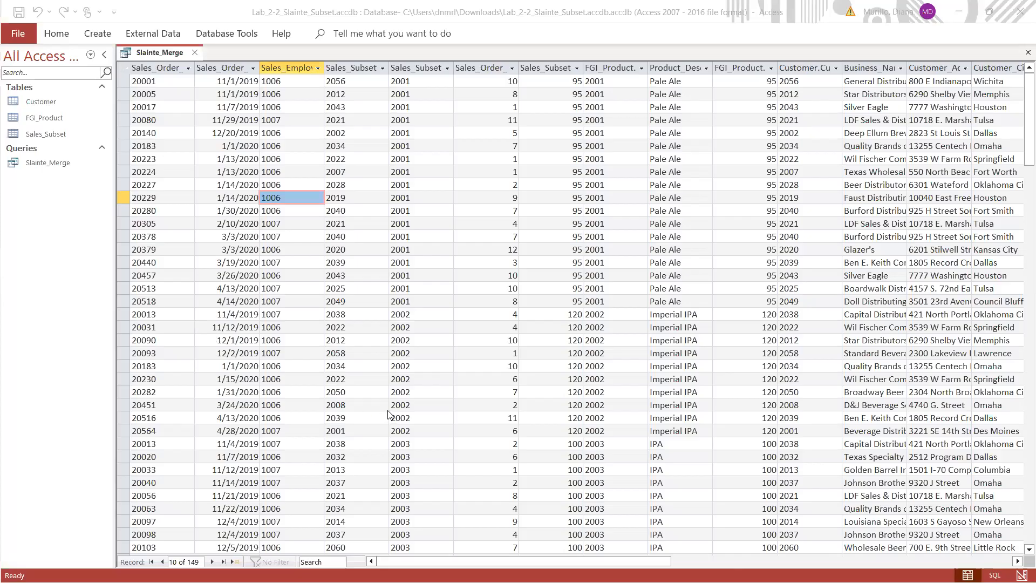
click(377, 344)
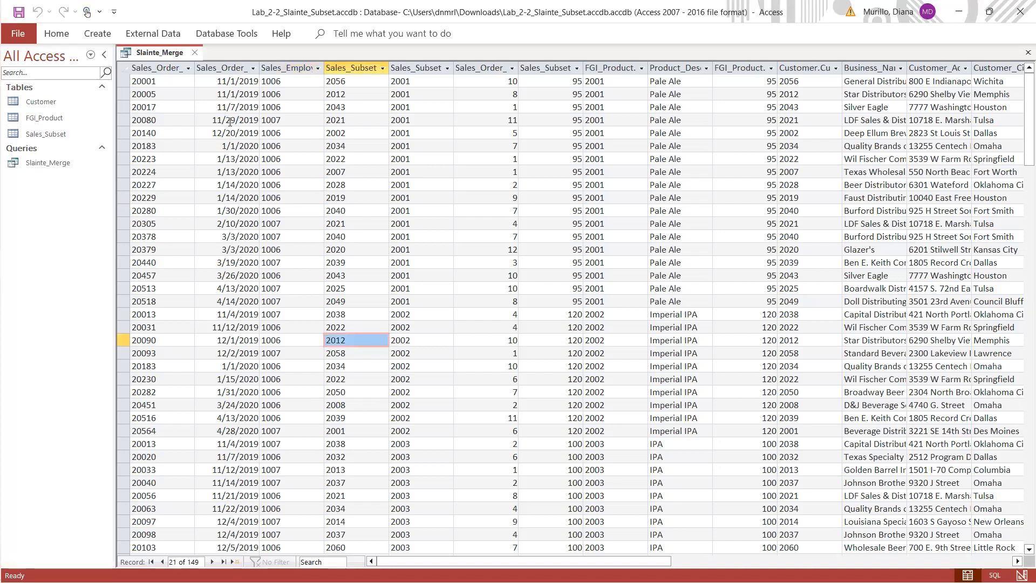
click(142, 33)
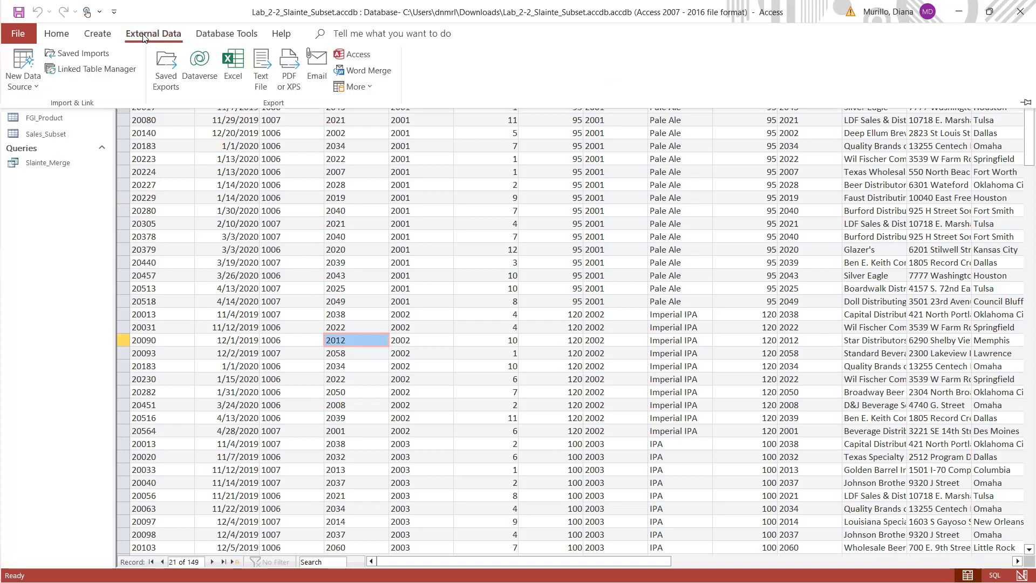
click(233, 76)
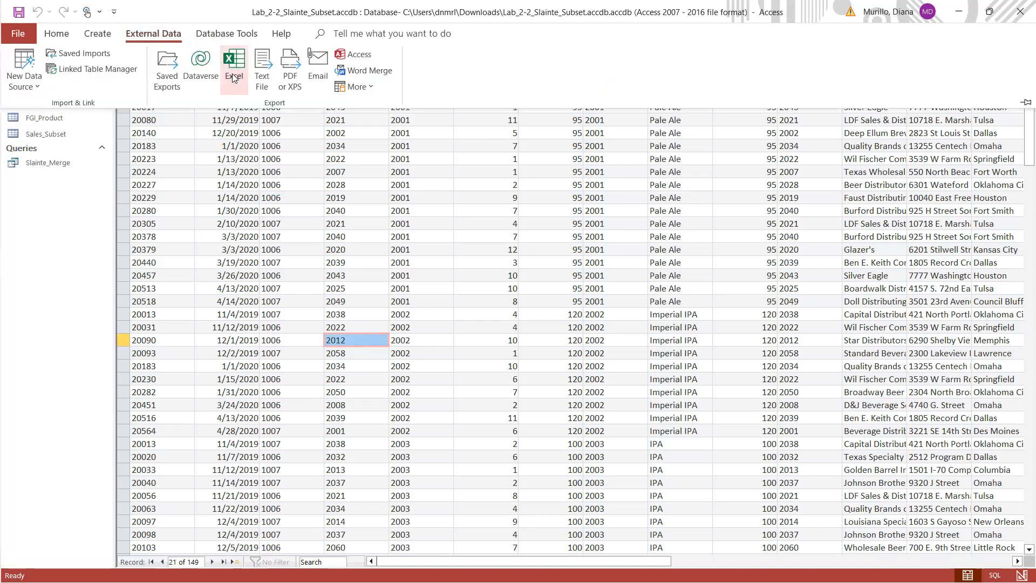
drag(567, 197, 336, 198)
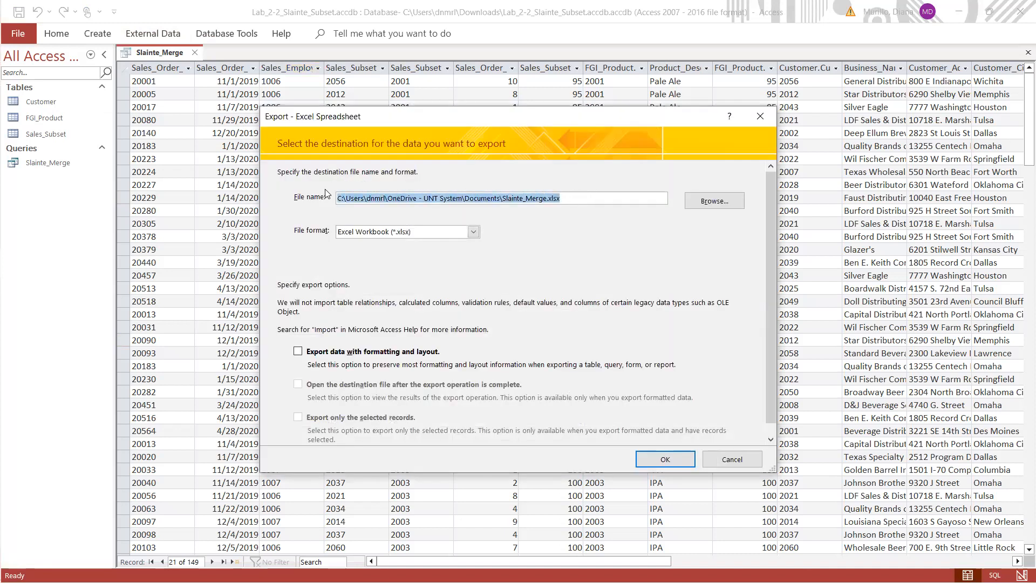
key(ctrl+v)
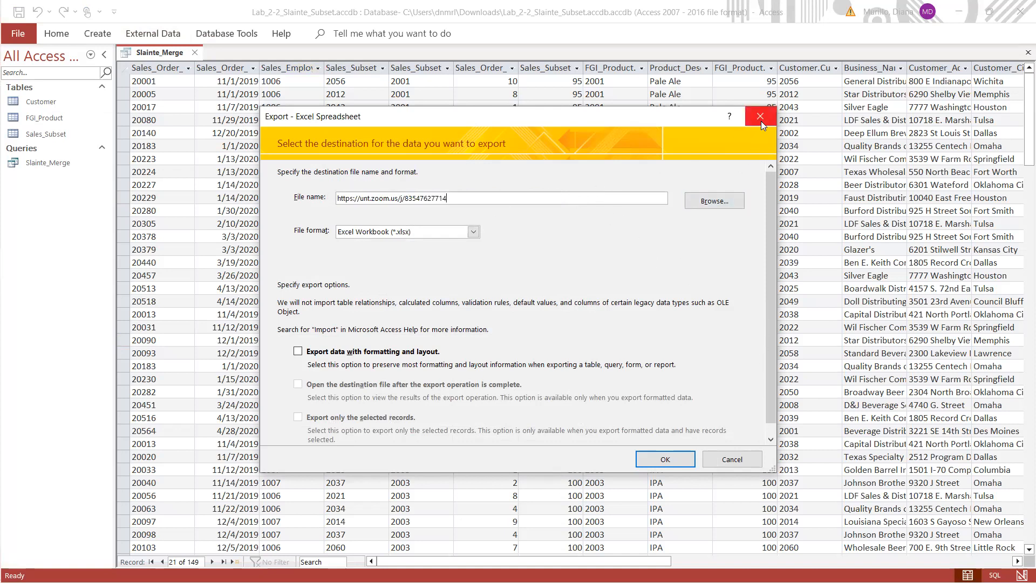
click(744, 456)
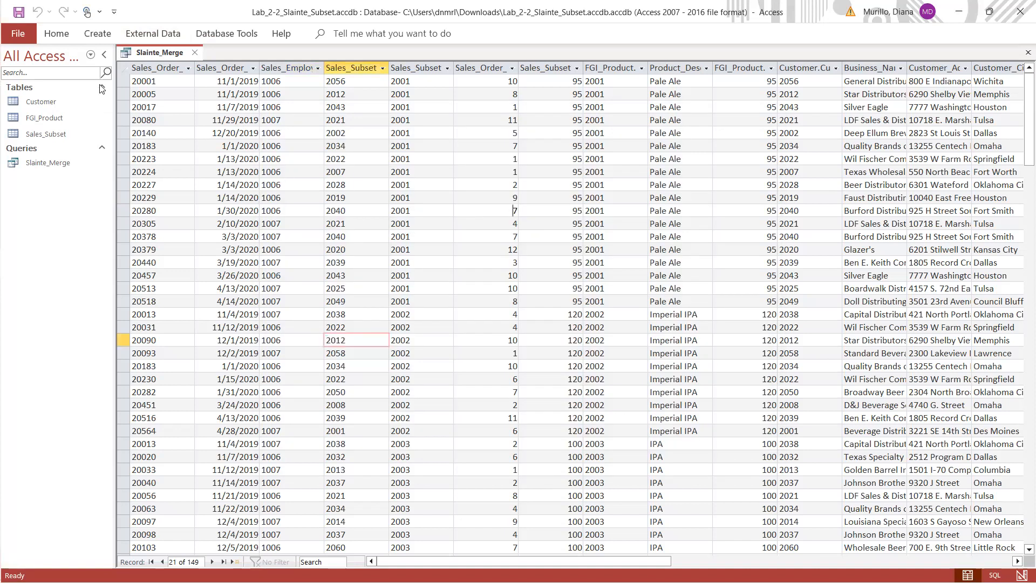
click(486, 211)
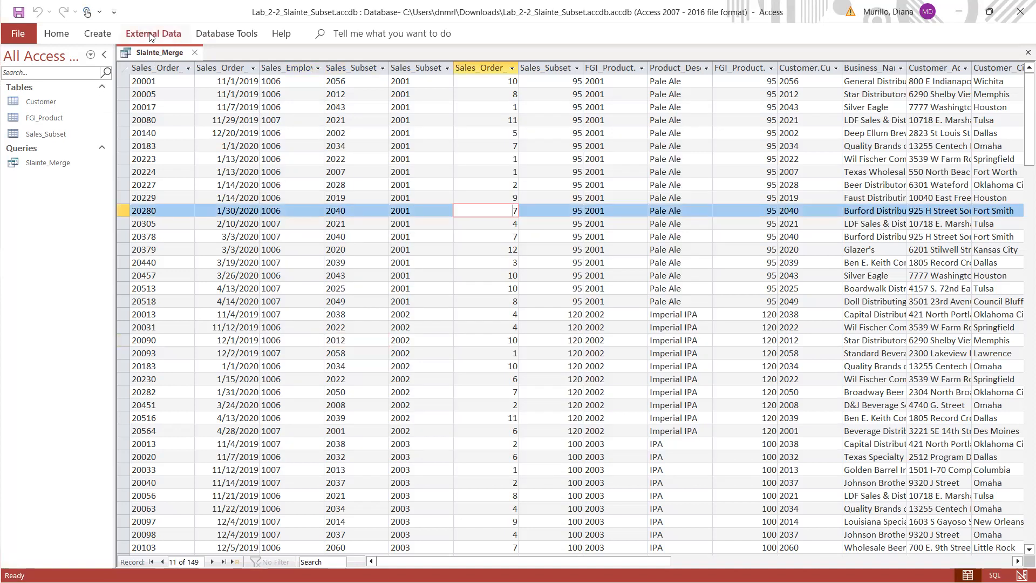
- Export the Slainte_Merge query to the Excel workbook Slainte_Merge.xlsx, copying its destination path and leaving the export steps unsaved
click(149, 33)
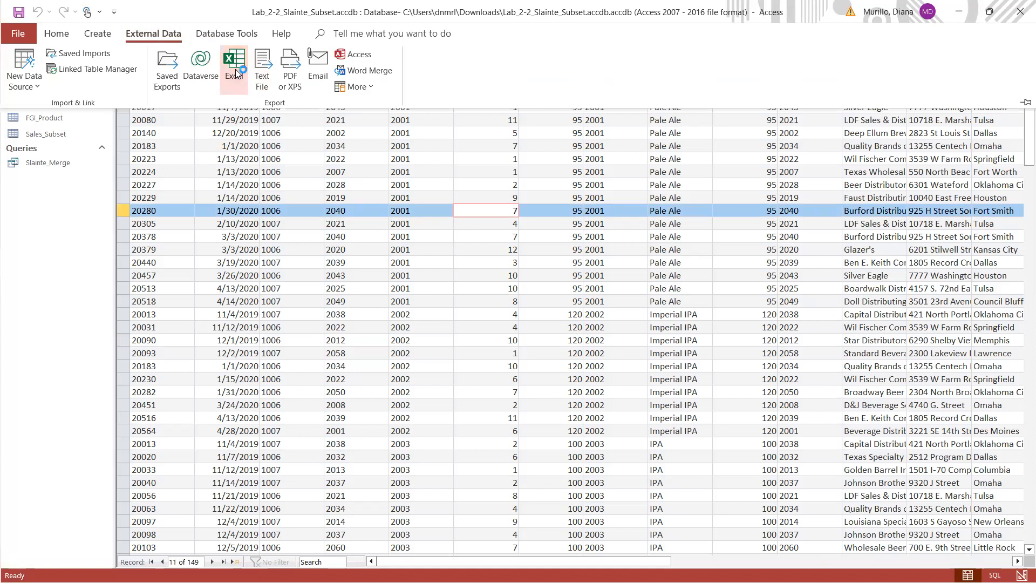
click(235, 70)
drag(576, 197, 332, 181)
key(ctrl+c)
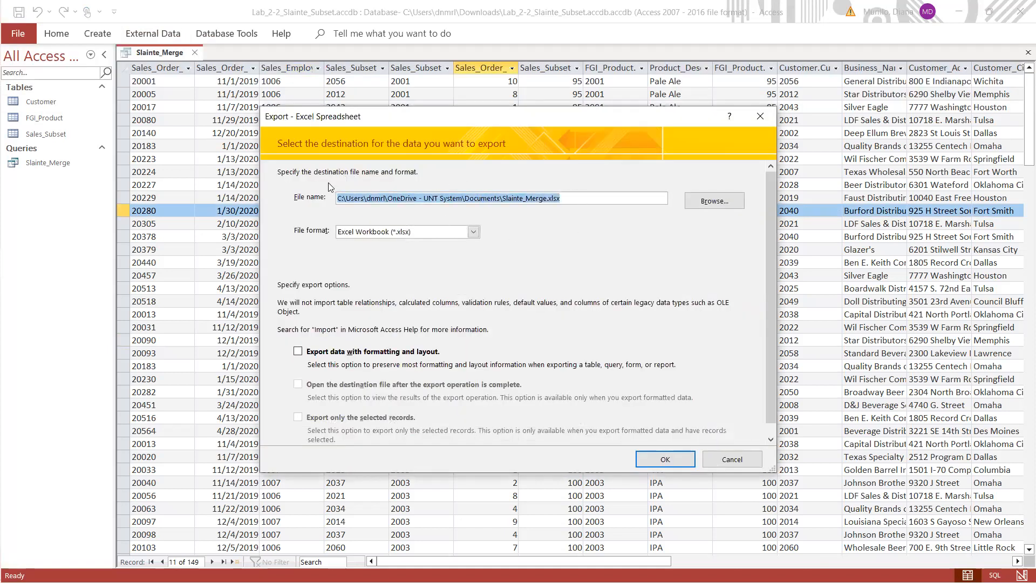
click(665, 458)
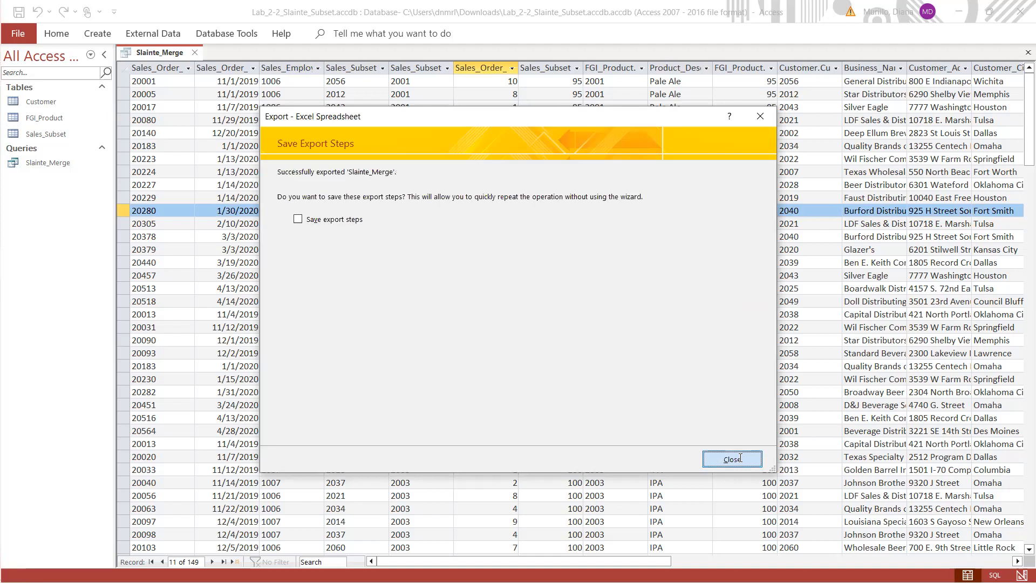
click(740, 458)
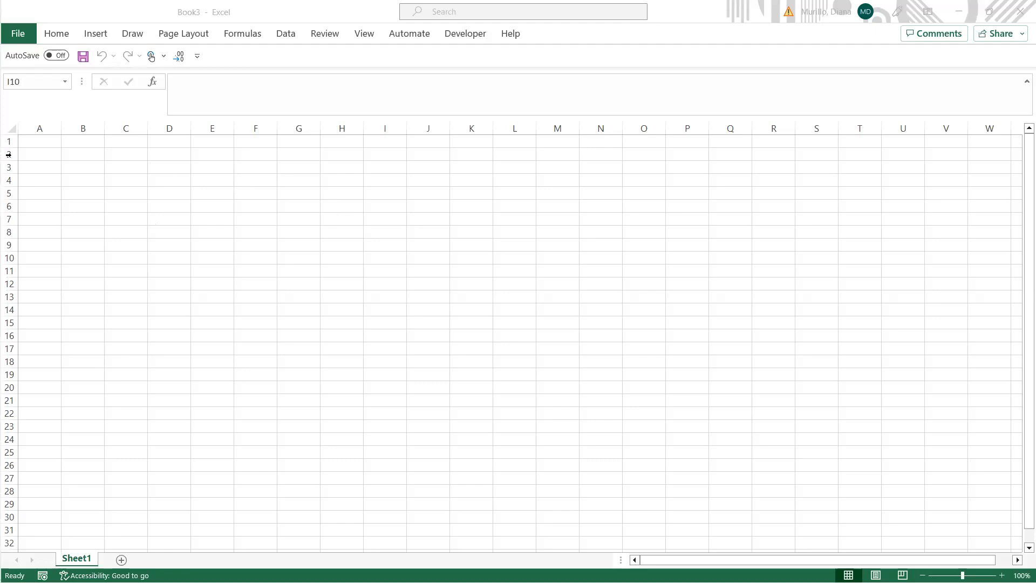
- Switch to the blank Excel workbook and import data from the exported Slainte_Merge.xlsx using the copied file path
click(69, 176)
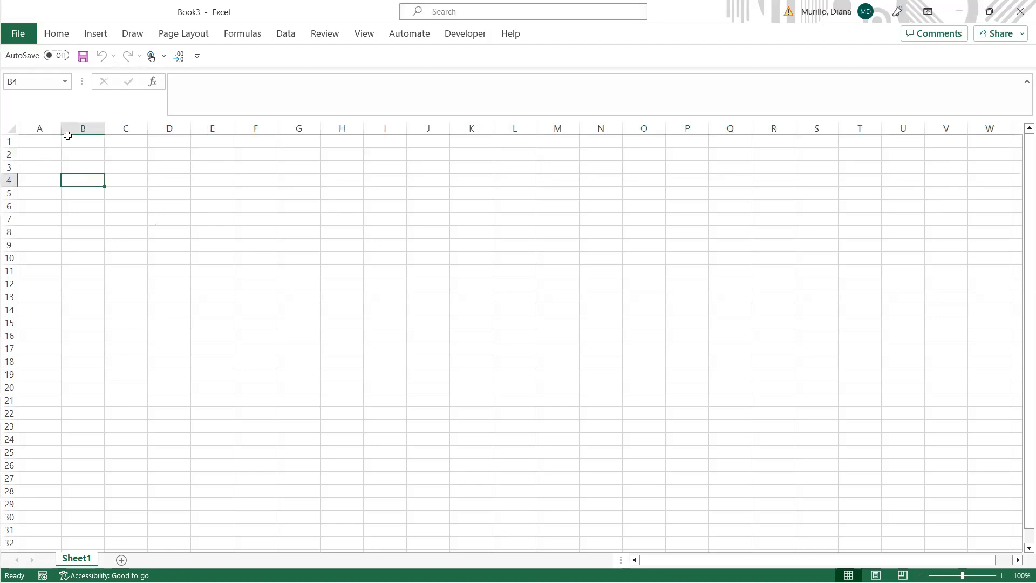
click(284, 34)
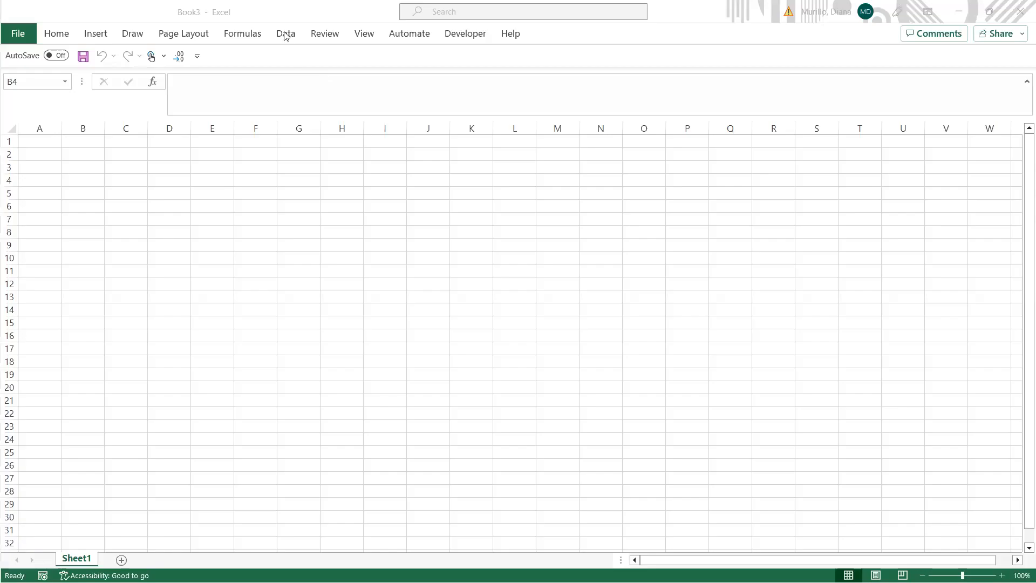
click(284, 34)
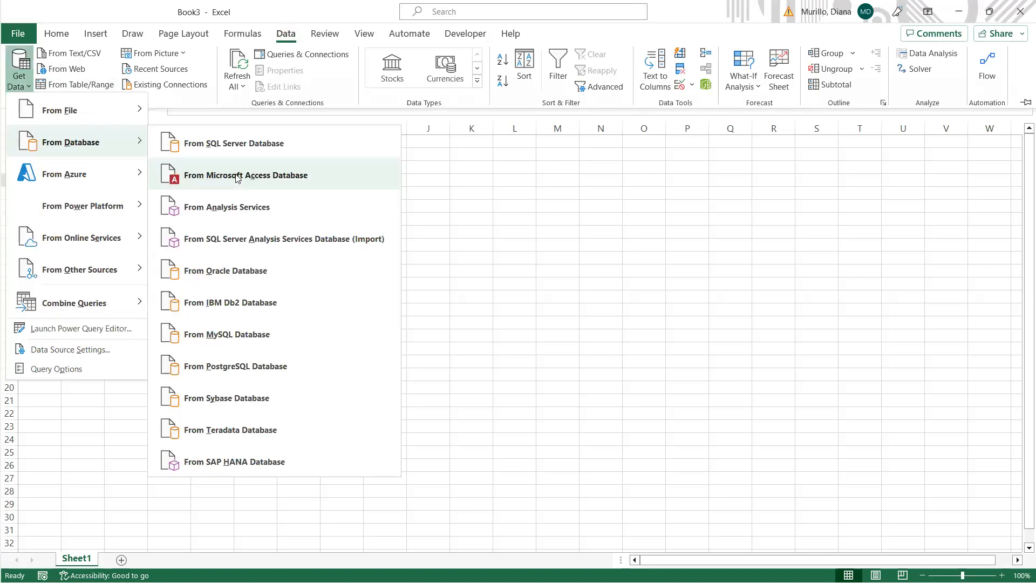
click(217, 176)
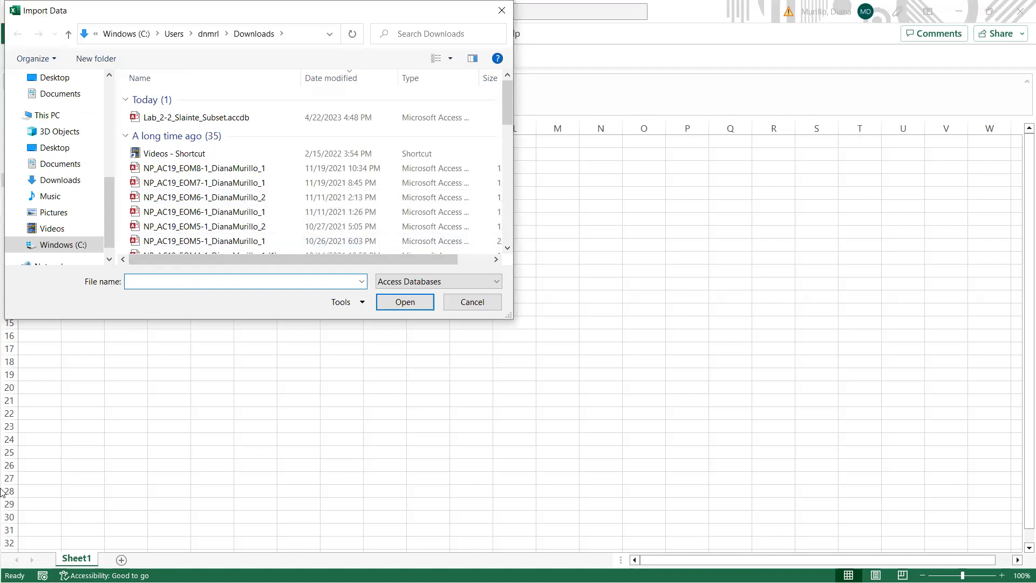
key(ctrl+v)
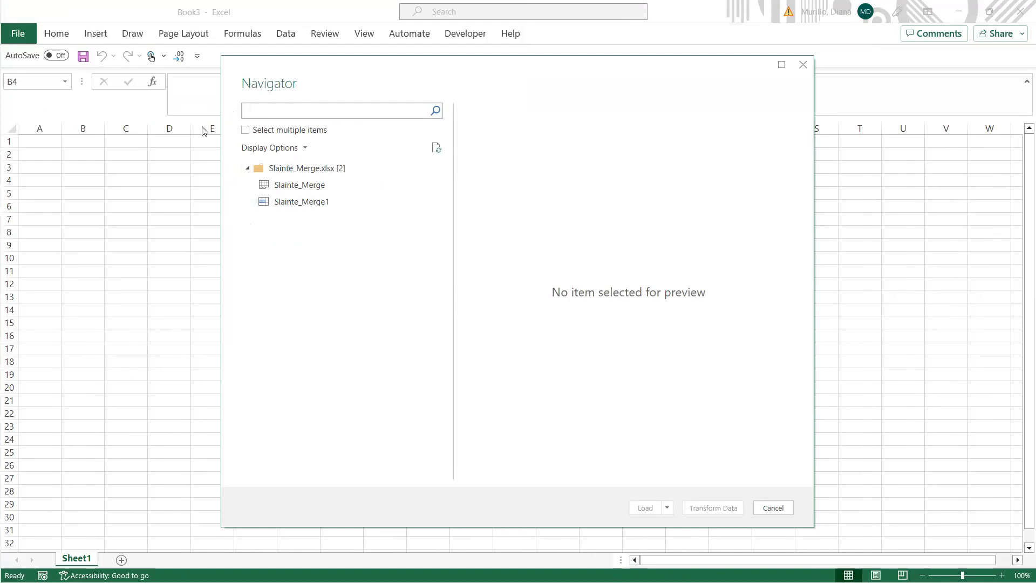
- Select both Slainte_Merge and Slainte_Merge1 for import and open them in the Power Query Editor
click(247, 130)
click(258, 187)
click(262, 185)
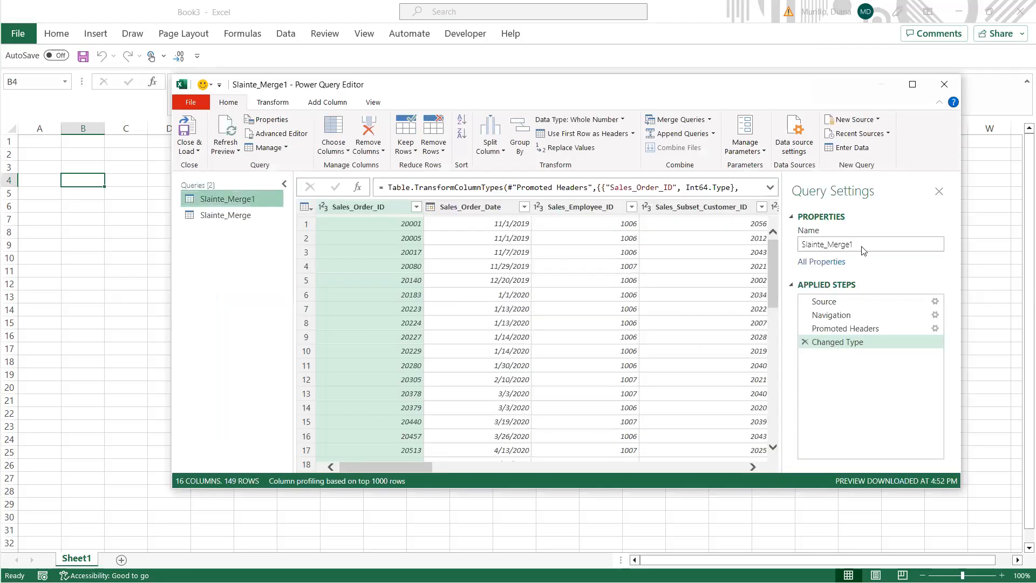
- Compare the columns and records of the Slainte_Merge1 and Slainte_Merge queries
click(701, 351)
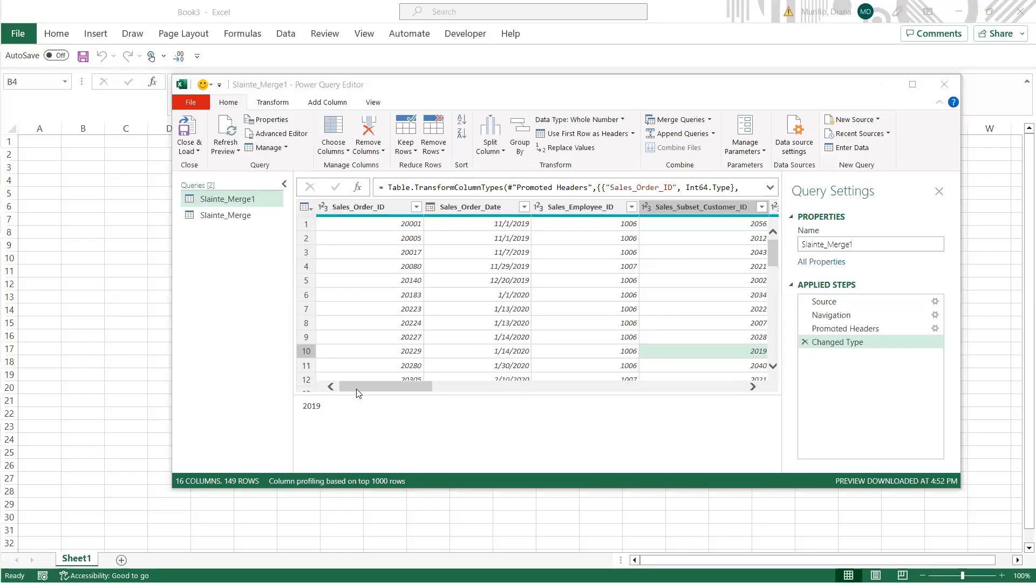
click(240, 214)
drag(397, 464, 361, 454)
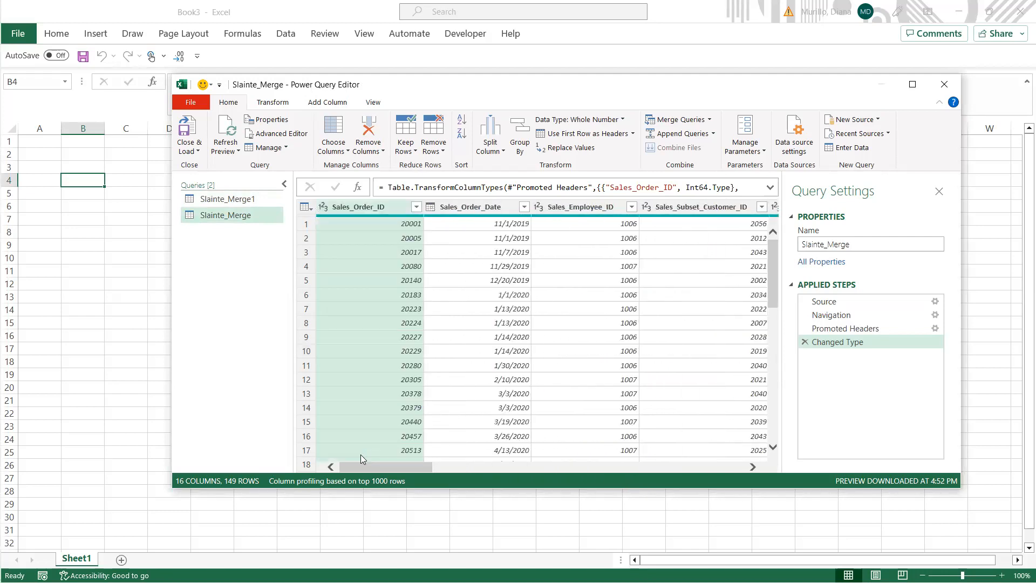
click(255, 195)
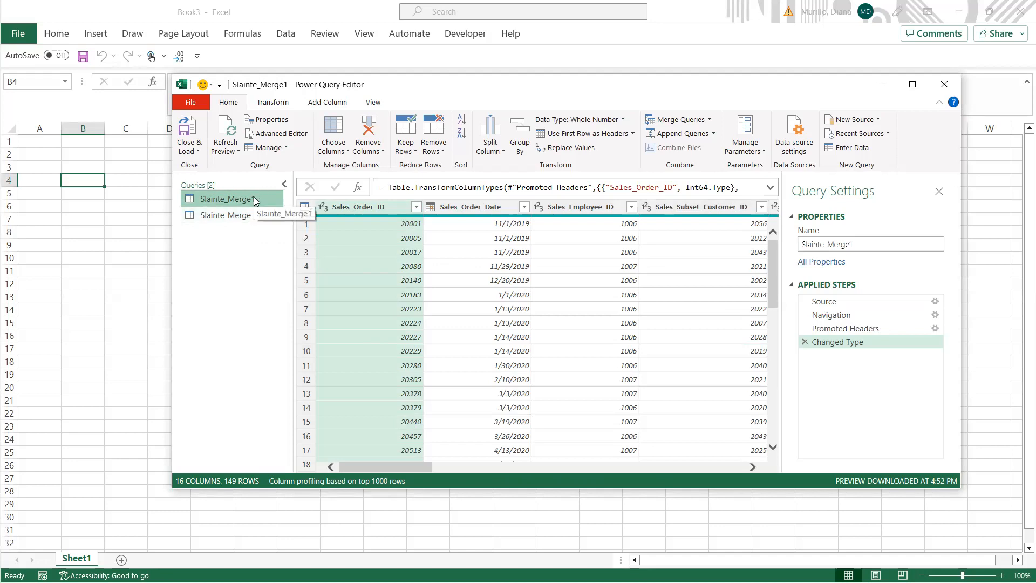
click(248, 217)
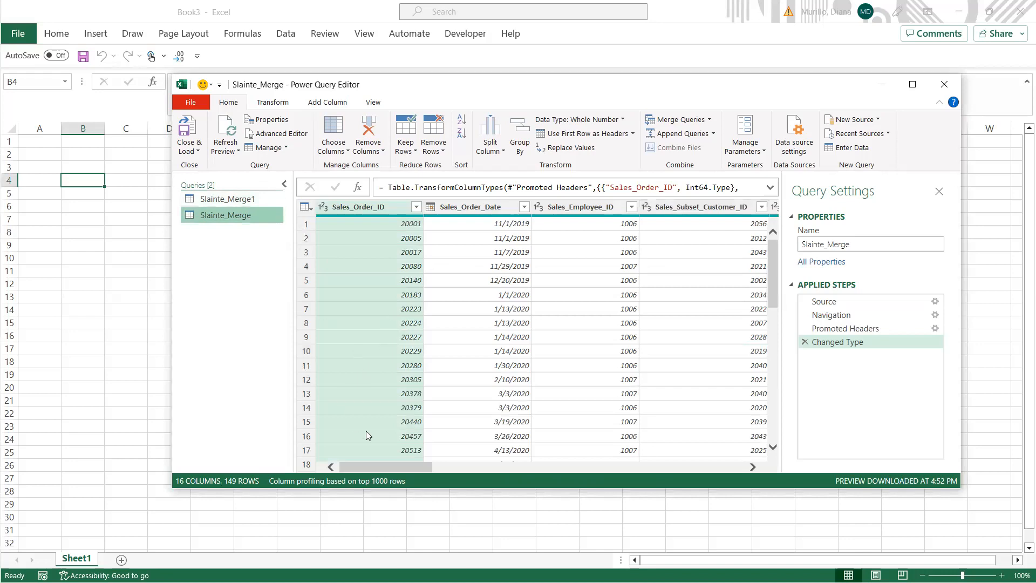
mouse_move(395, 469)
mouse_down()
mouse_move(424, 476)
mouse_move(393, 469)
mouse_up()
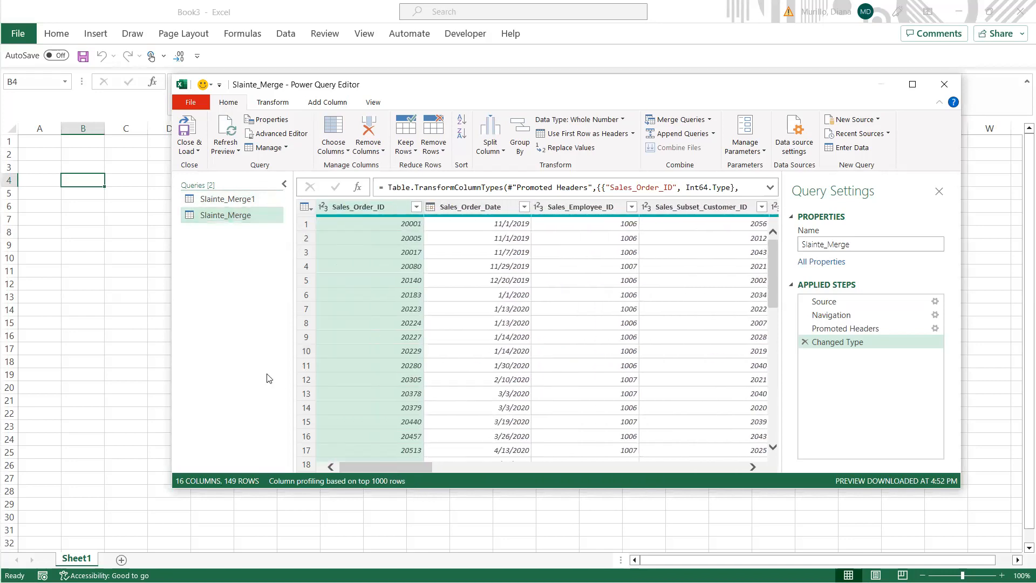
- Close the Power Query Editor and load both merge queries into the workbook
click(192, 102)
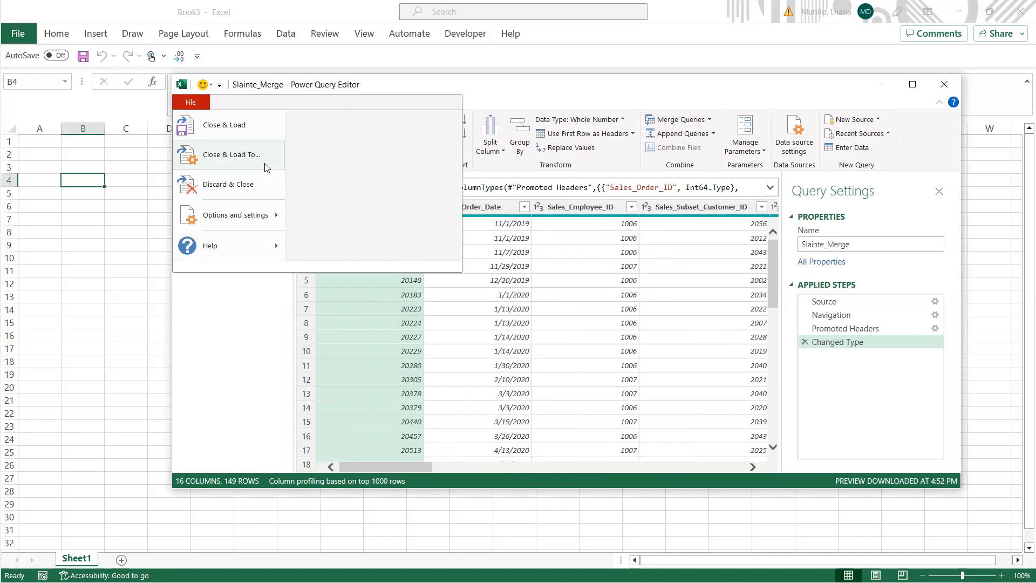
click(198, 103)
click(199, 105)
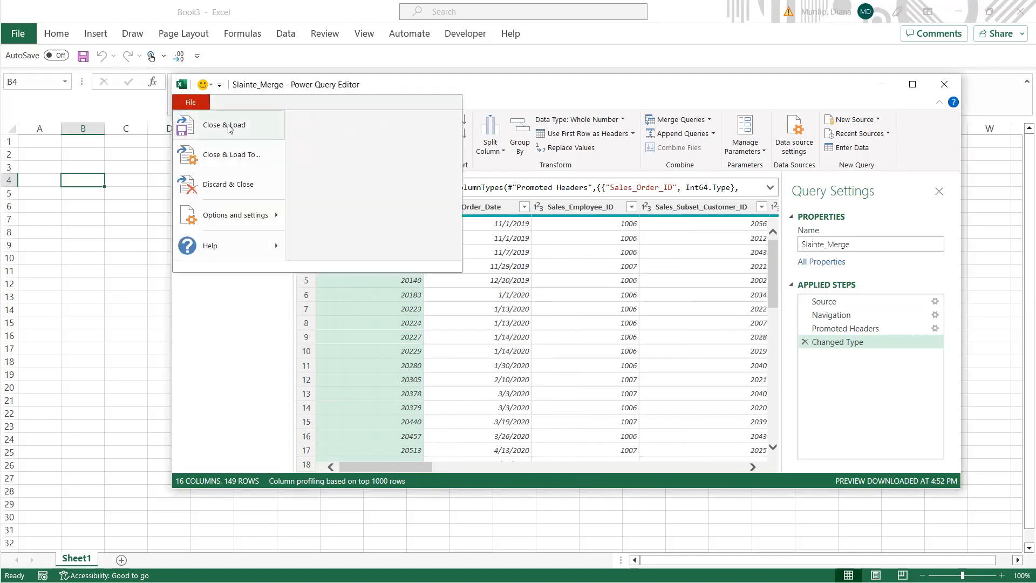
click(231, 128)
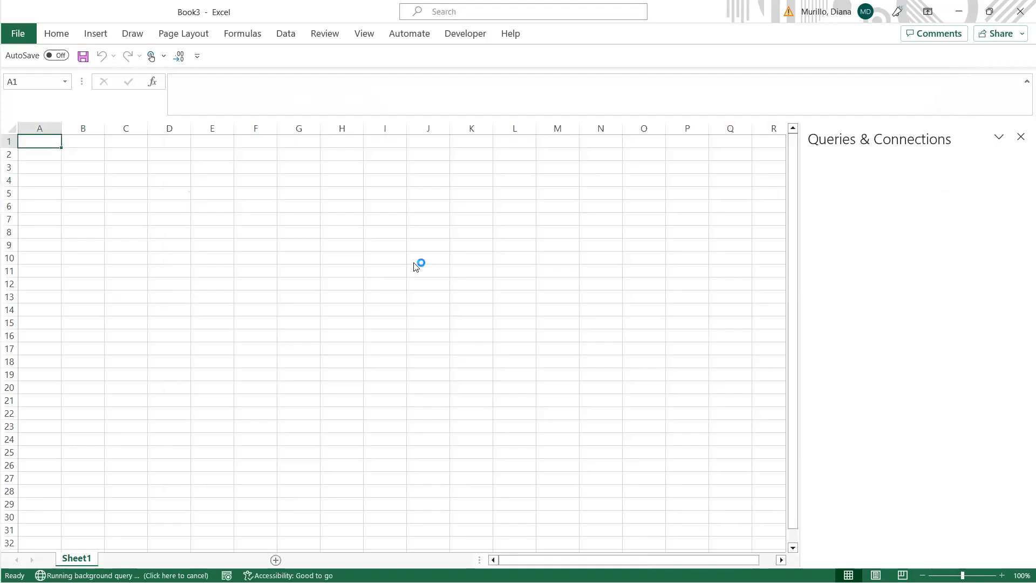